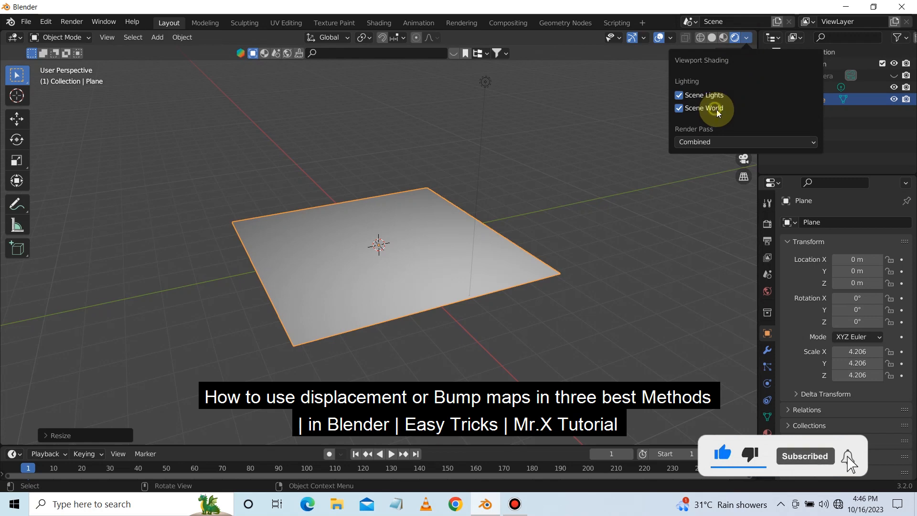
Turn off Scene World in the rendered viewport shading so the plane is lit by the built-in HDRI.
click(716, 109)
click(717, 109)
click(716, 109)
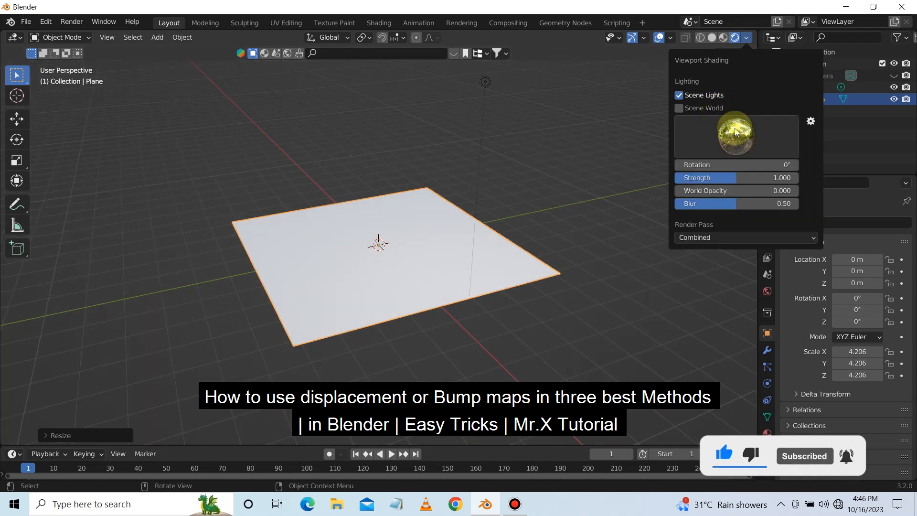
click(735, 136)
click(576, 196)
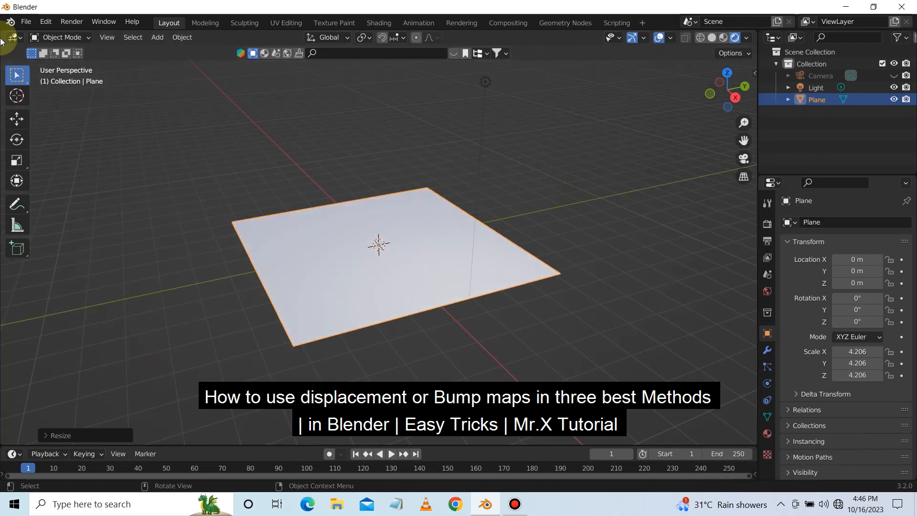
Split the 3D viewport vertically in two and turn the first half into a Shader Editor without its sidebar.
drag(3, 32, 193, 67)
drag(285, 78, 375, 94)
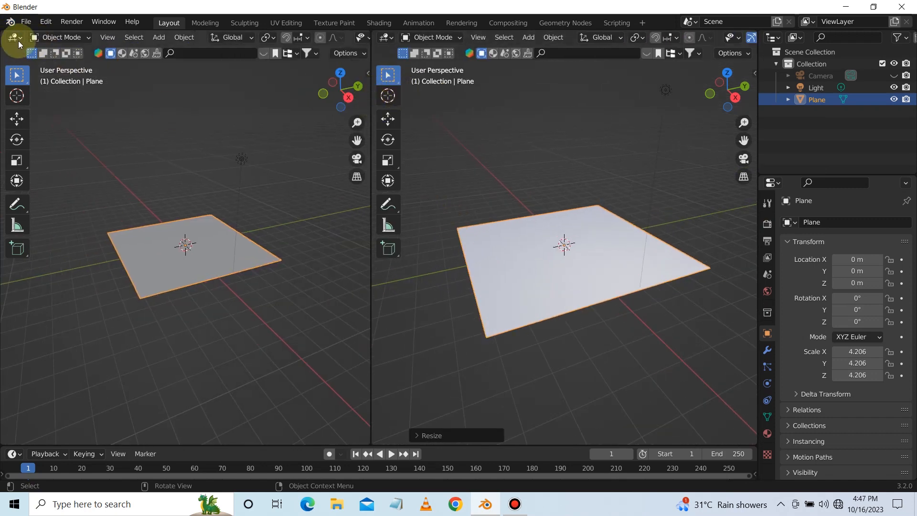
click(17, 39)
click(35, 148)
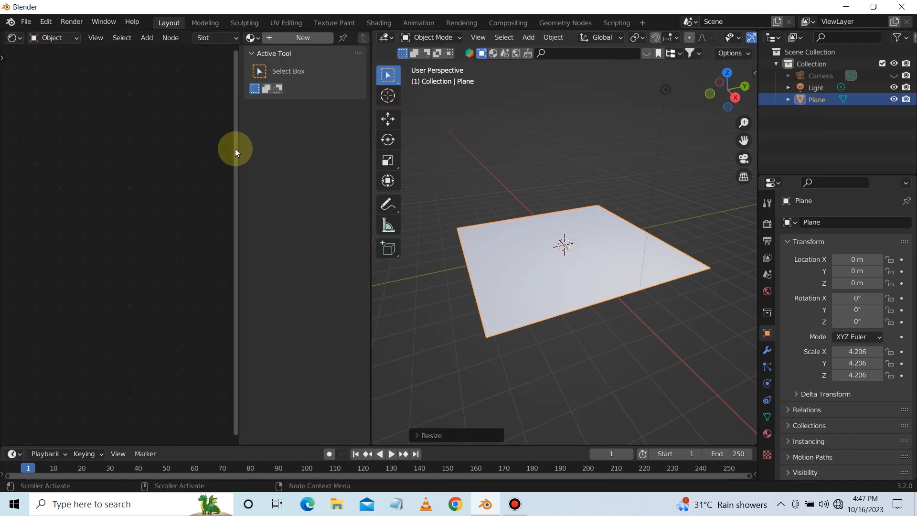
drag(239, 148, 369, 171)
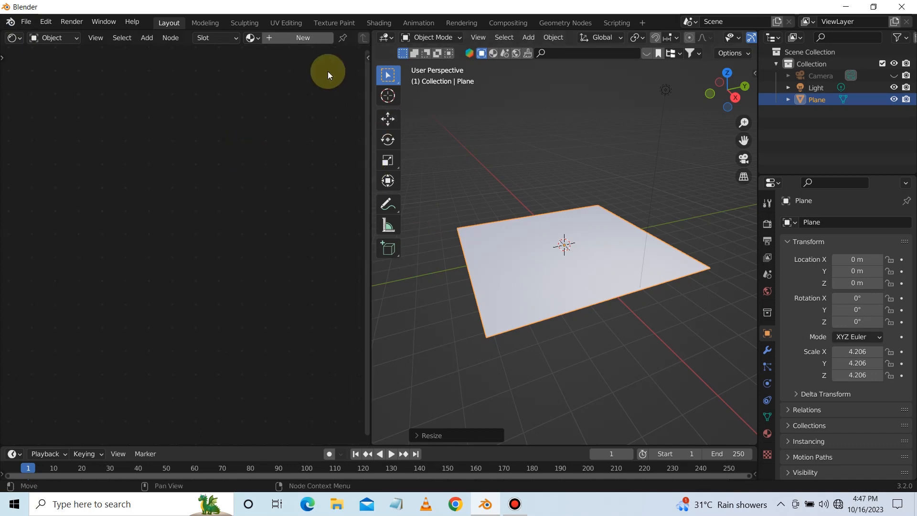
Create a new material for the plane and add two Image Texture nodes in front of the Principled BSDF.
click(306, 39)
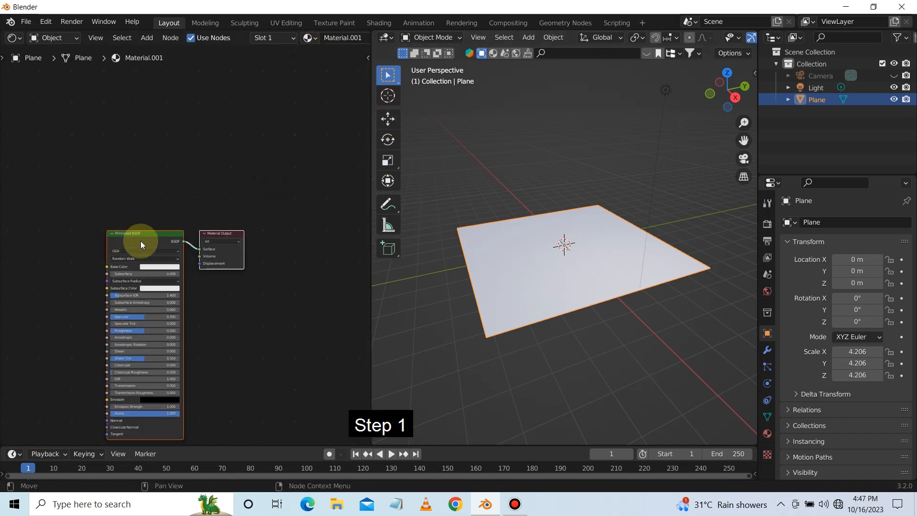
drag(137, 241, 215, 172)
key(shift+a)
click(51, 262)
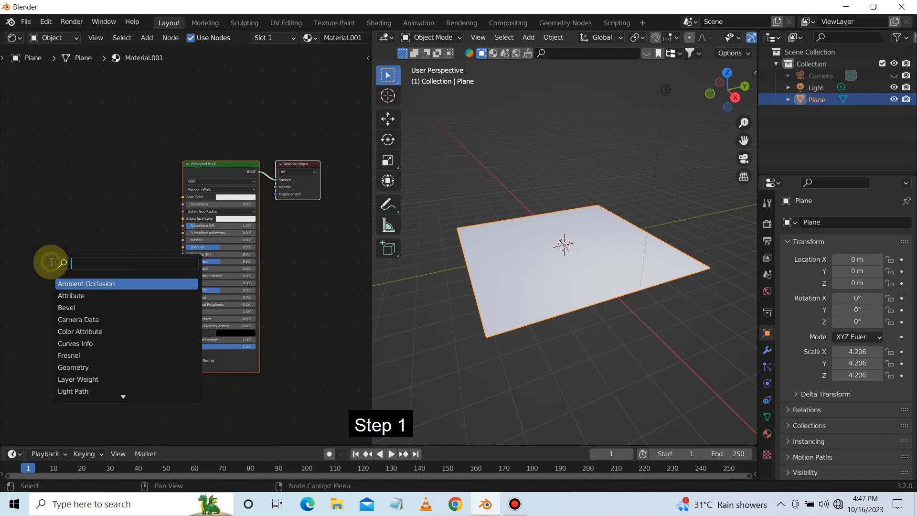
text(im)
click(75, 285)
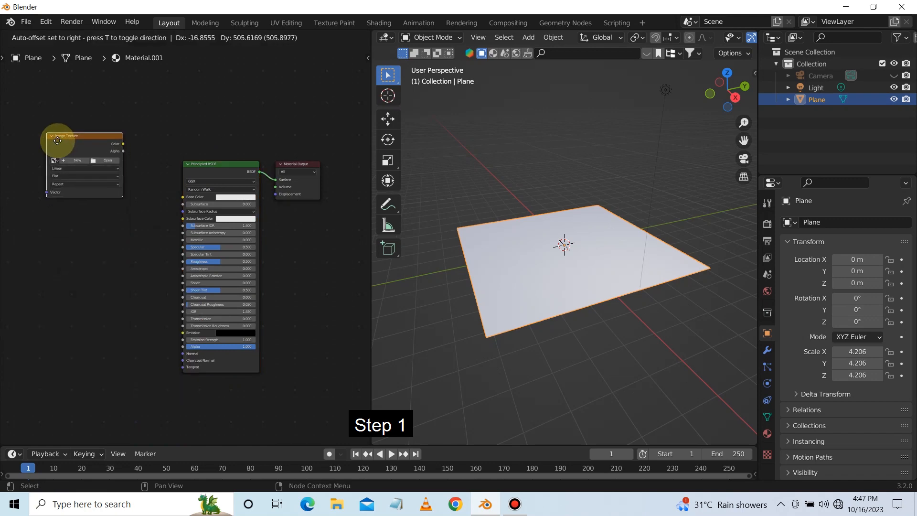
click(53, 165)
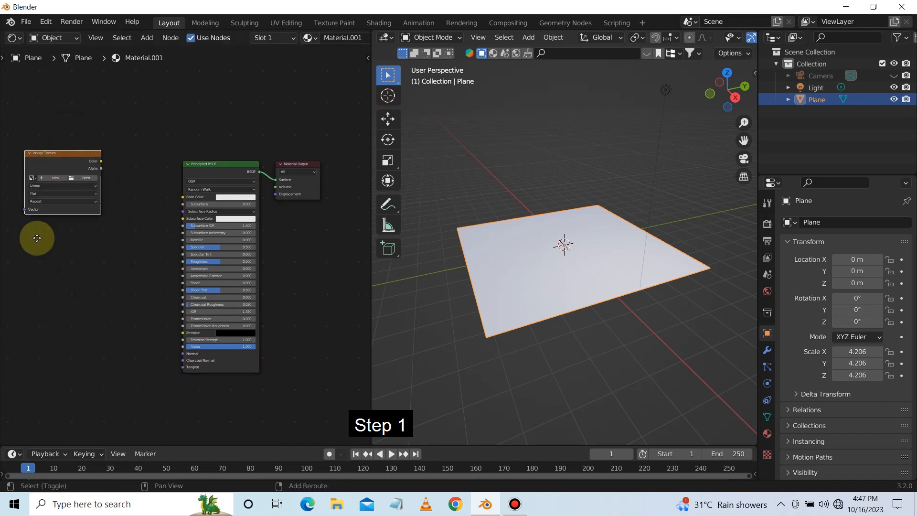
key(shift+d)
click(17, 286)
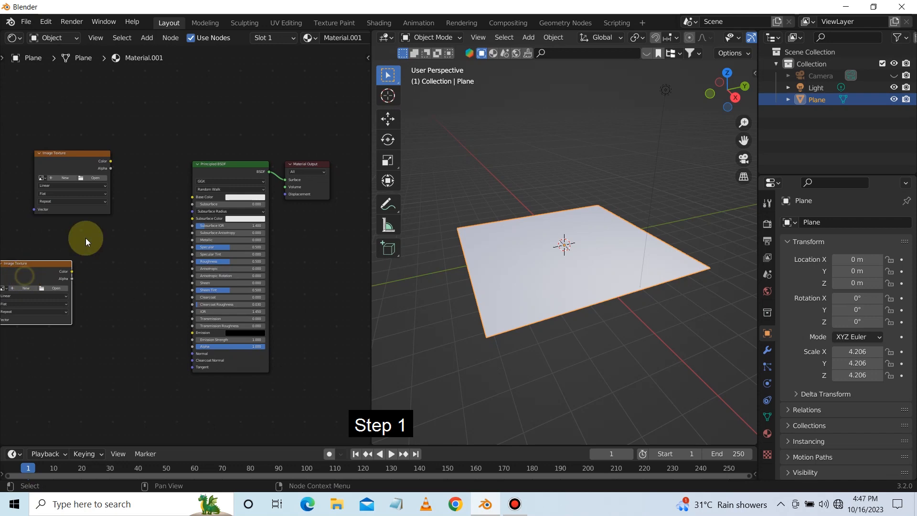
Load stone_embedded_concrete_diff_4k.jpg from the Music\textures folder into the upper Image Texture node.
click(94, 180)
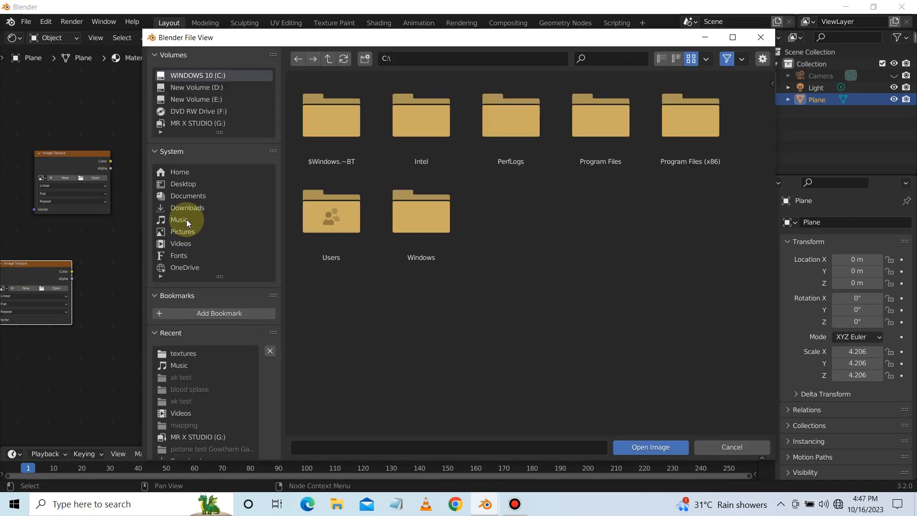
click(182, 219)
click(306, 123)
double_click(306, 123)
double_click(311, 119)
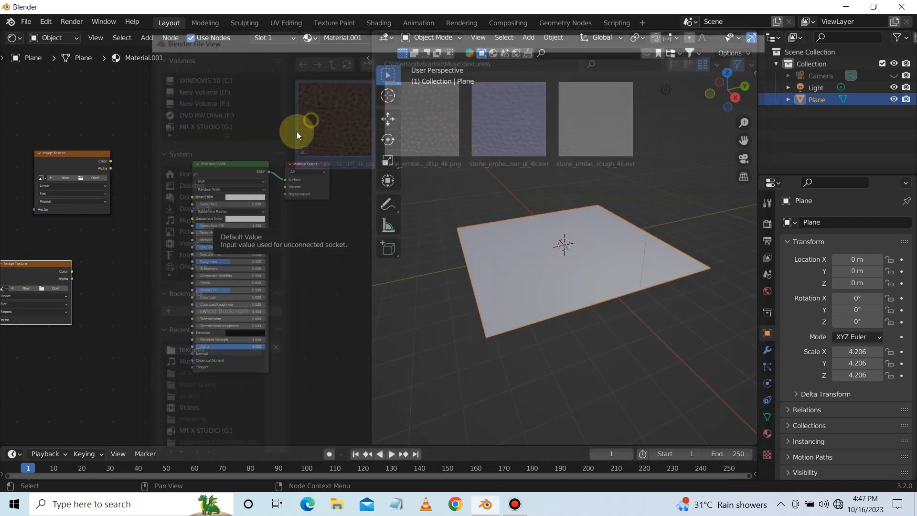
Connect the diffuse texture's Color output to the Principled BSDF's Base Color and view the plane up close.
drag(113, 162, 191, 195)
click(132, 315)
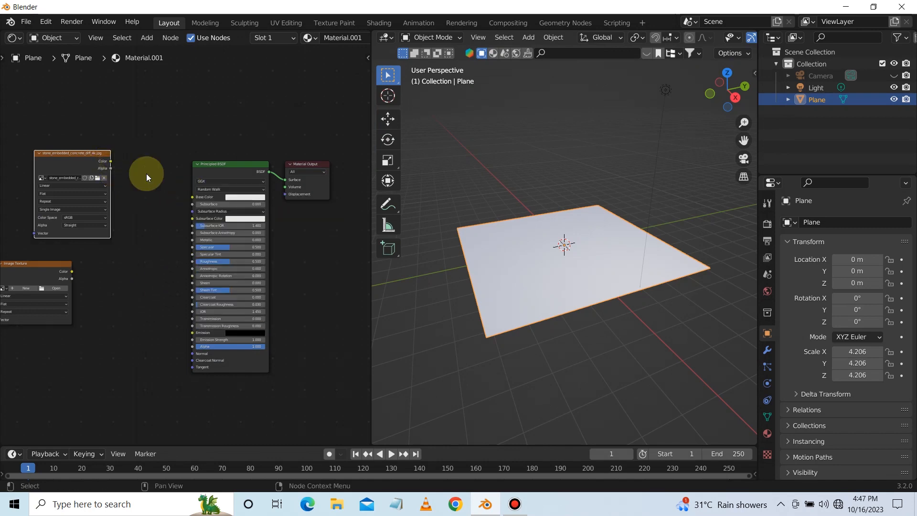
drag(111, 162, 208, 206)
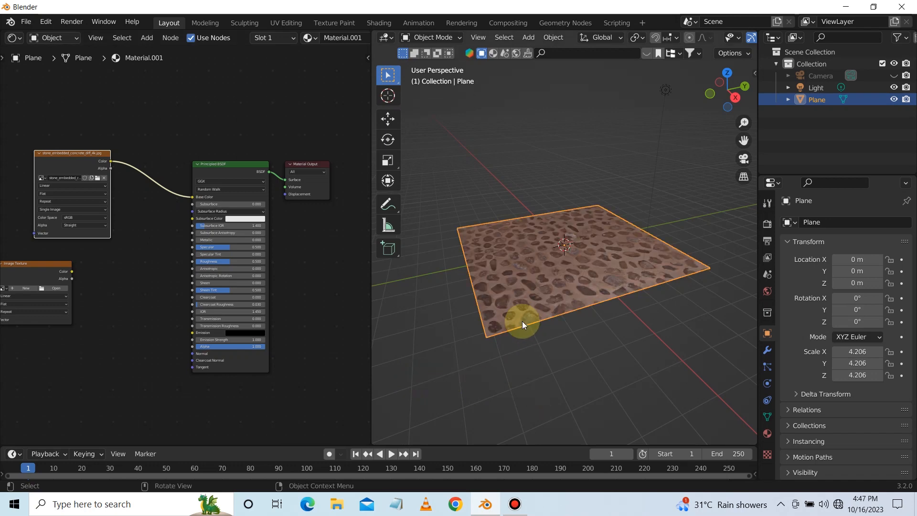
scroll(558, 283, up, 4)
scroll(558, 284, down, 2)
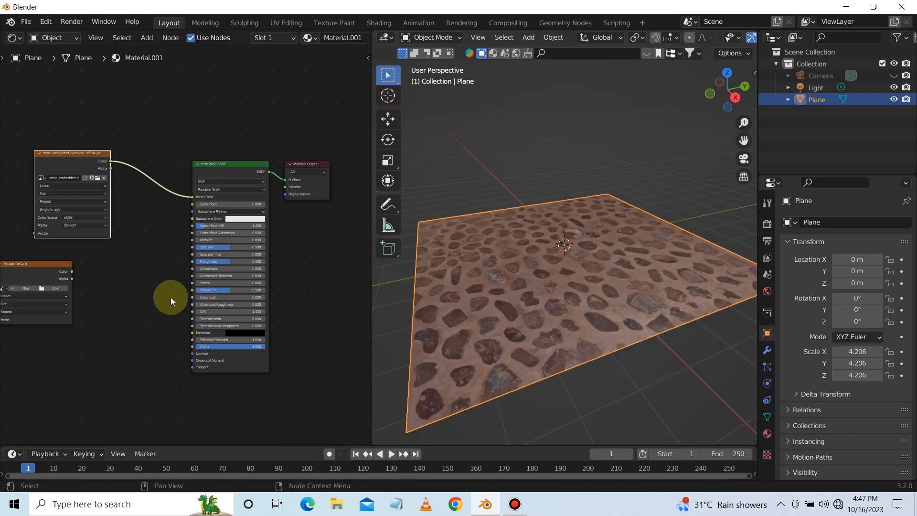
Add a Bump node between the empty Image Texture node and the Principled BSDF.
key(shift+a)
click(105, 334)
text(bu)
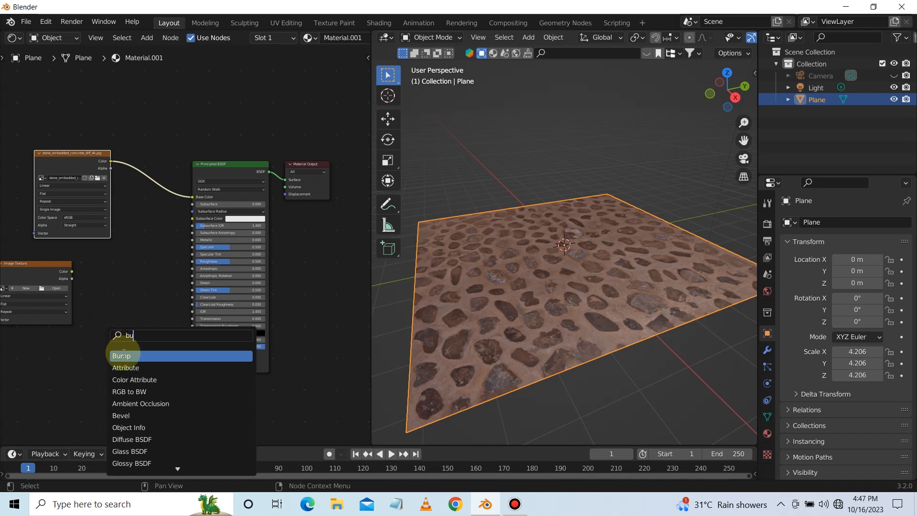
key(Return)
click(126, 315)
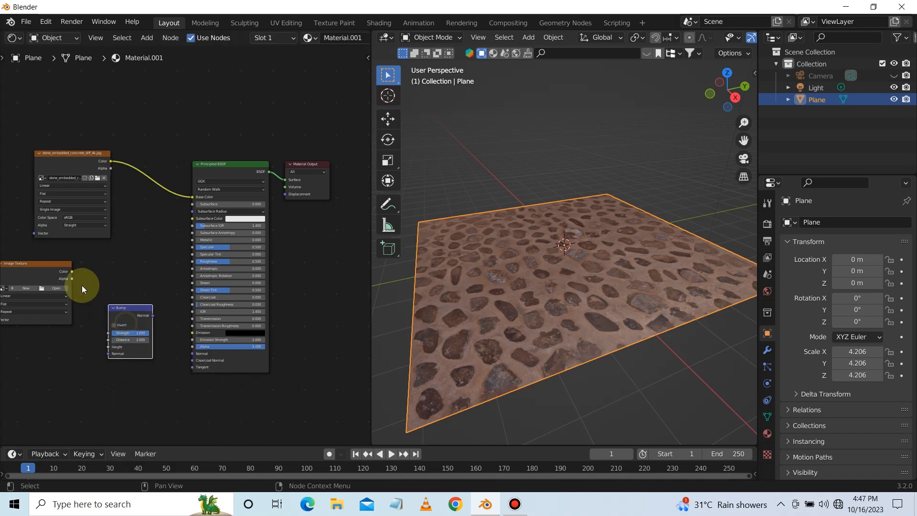
Load stone_embedded_concrete_disp_4k.png from the Music\textures folder into the lower Image Texture node.
click(63, 290)
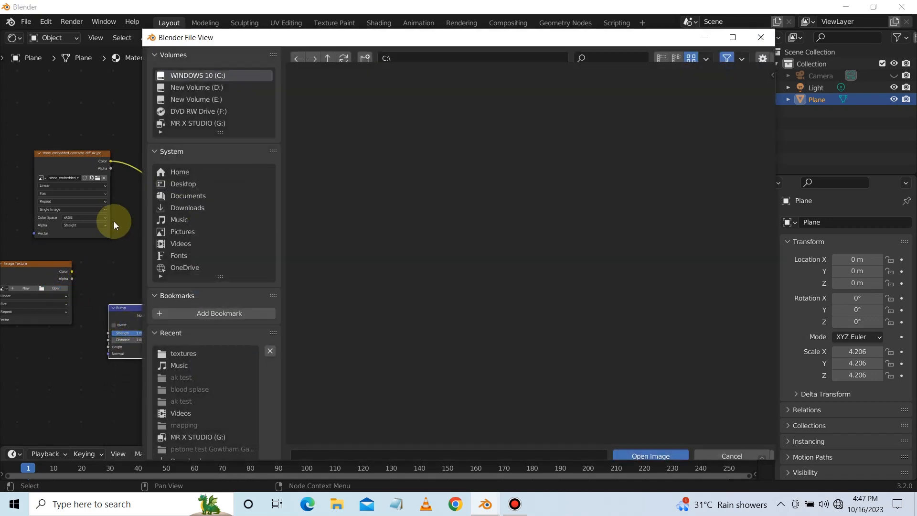
click(178, 220)
double_click(334, 135)
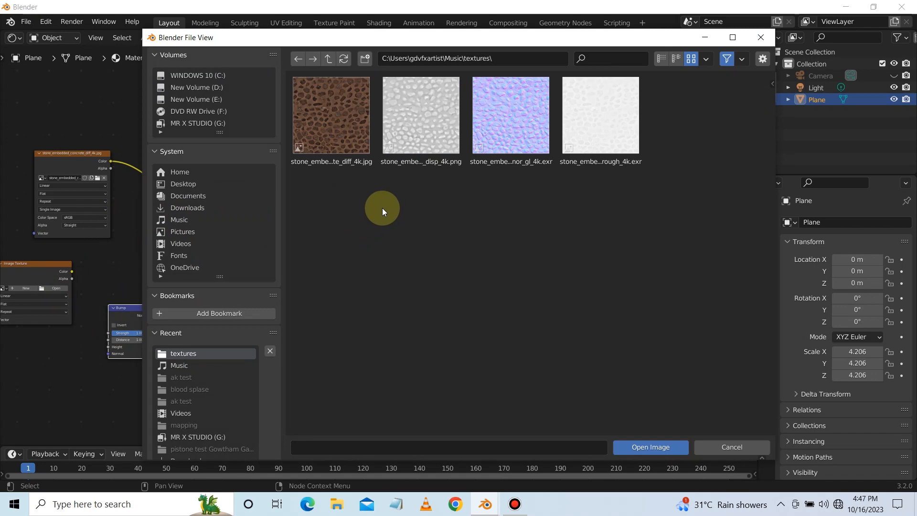
double_click(401, 117)
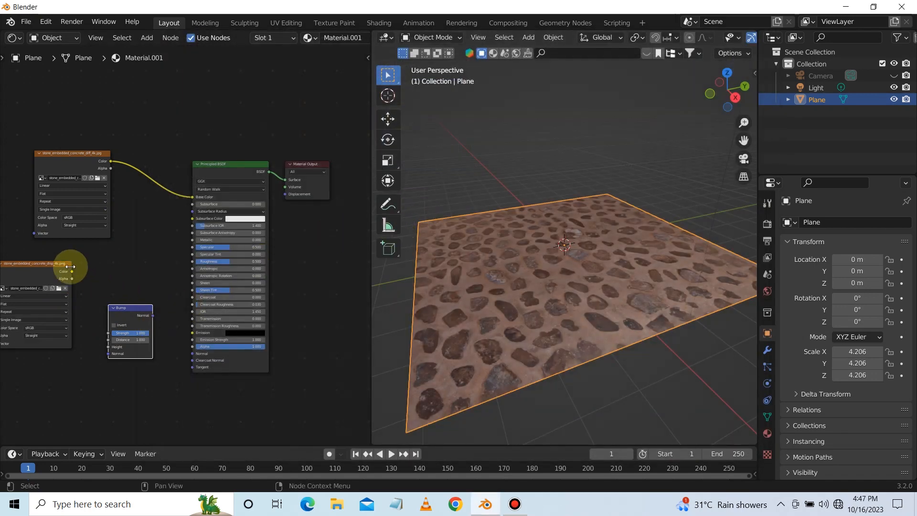
Connect the displacement texture's Color to the Bump node's Height, and the Bump's Normal to the Principled BSDF's Normal.
drag(72, 272, 108, 347)
drag(154, 316, 192, 354)
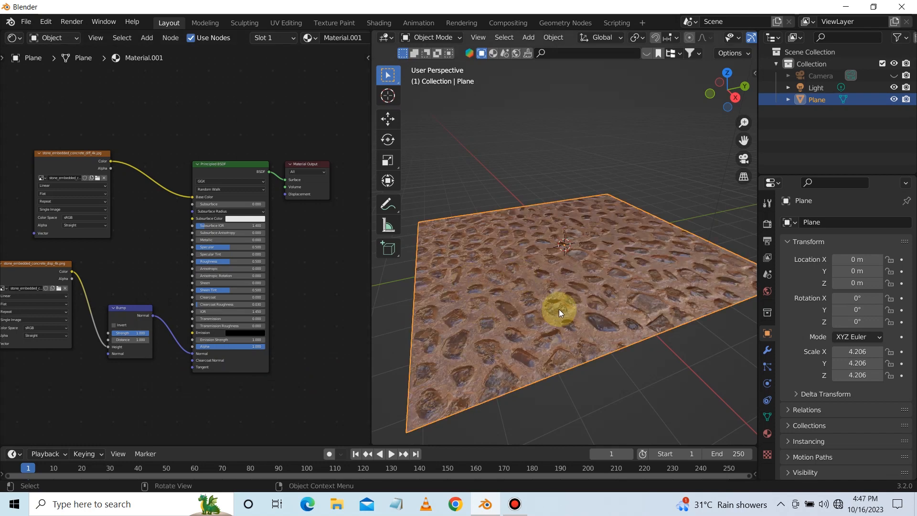
mouse_move(709, 103)
mouse_down()
mouse_move(711, 116)
mouse_move(710, 104)
mouse_up()
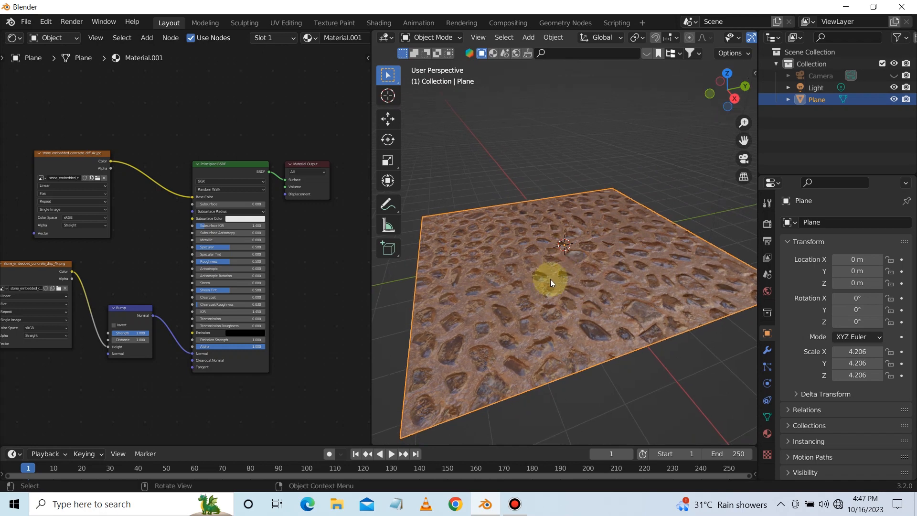
scroll(548, 283, up, 2)
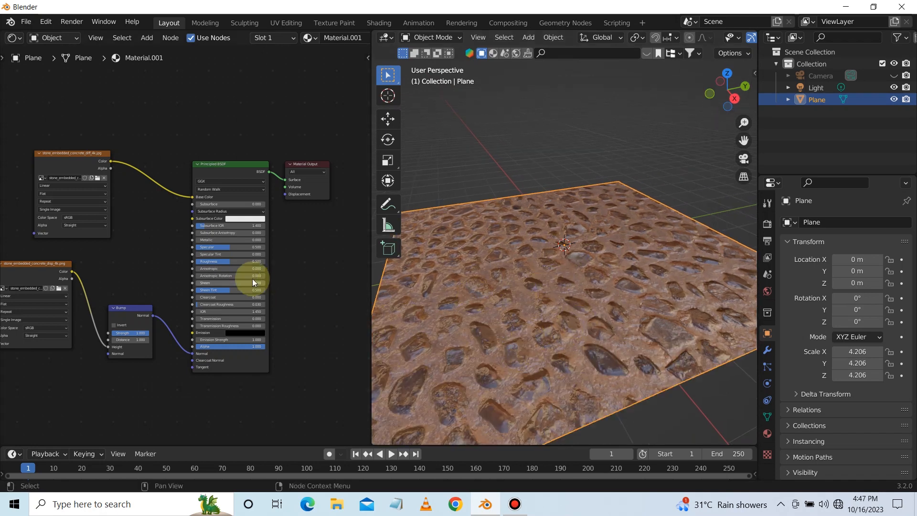
Set the Principled BSDF's Roughness to 0.7 and disconnect the Bump node from its Normal input.
click(228, 260)
text(0)
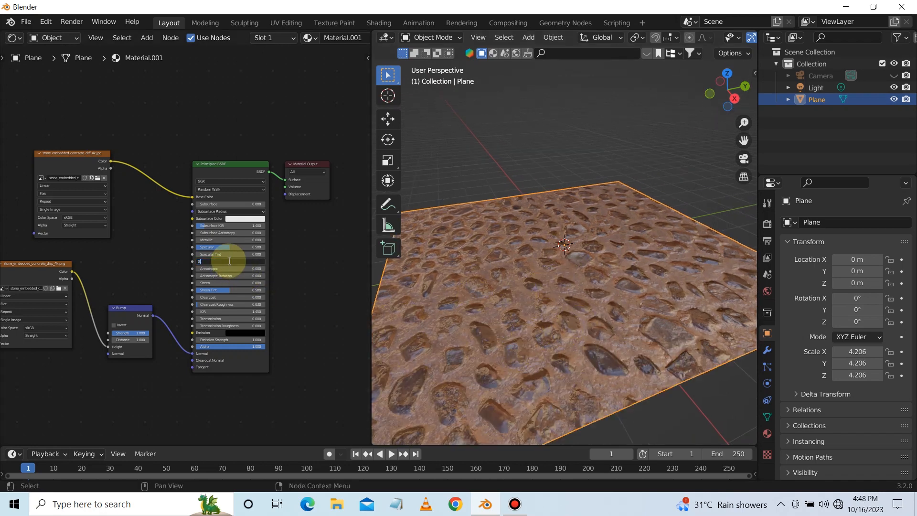
text(.7)
key(Return)
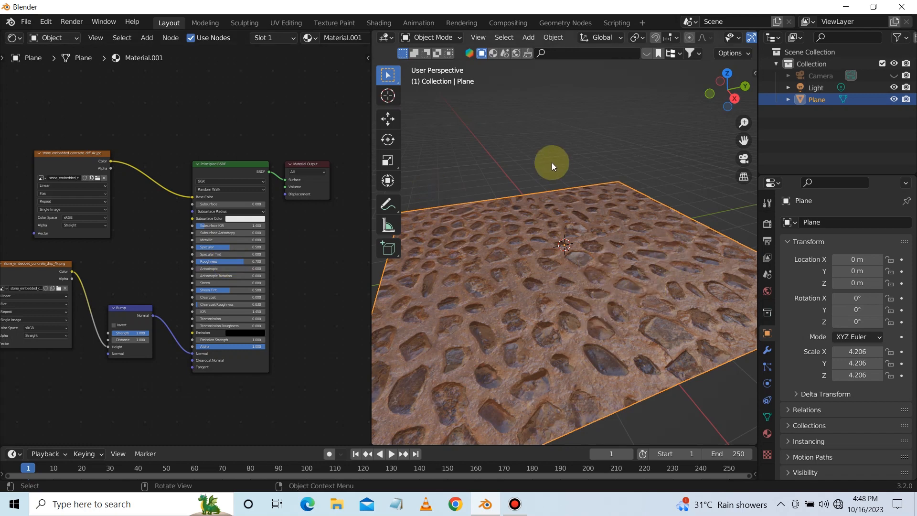
click(552, 162)
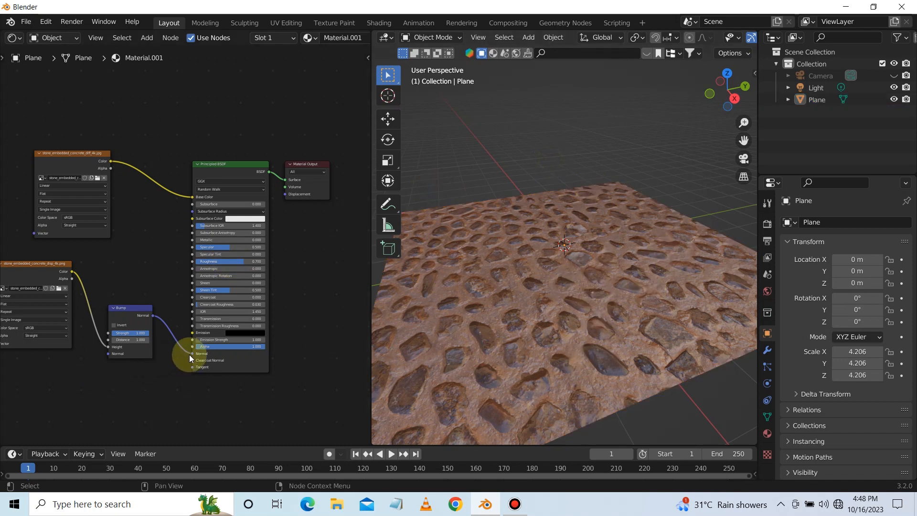
drag(192, 355, 175, 358)
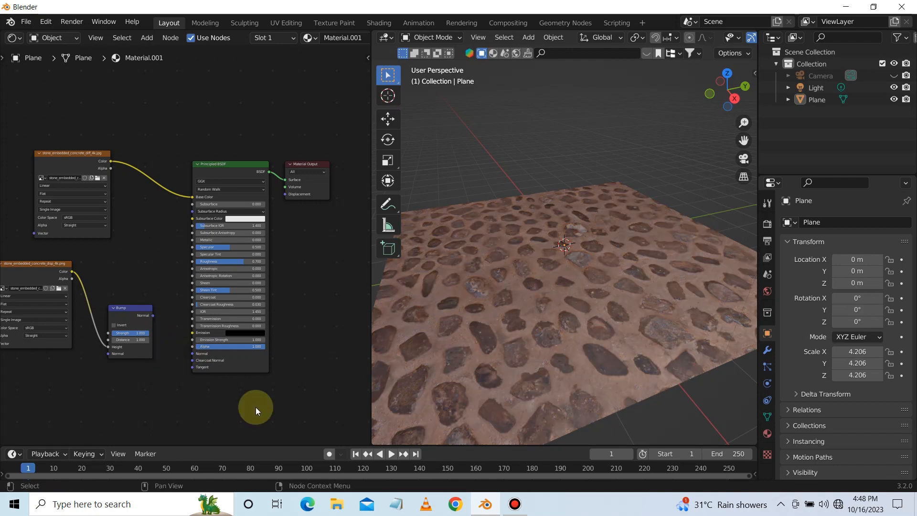
Add a Displace modifier to the plane and create a new texture for it.
click(767, 349)
click(818, 221)
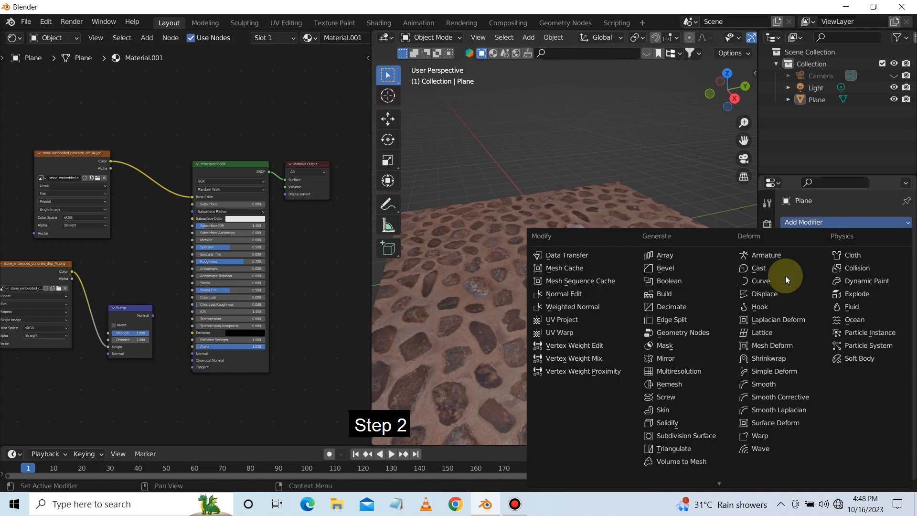
click(793, 293)
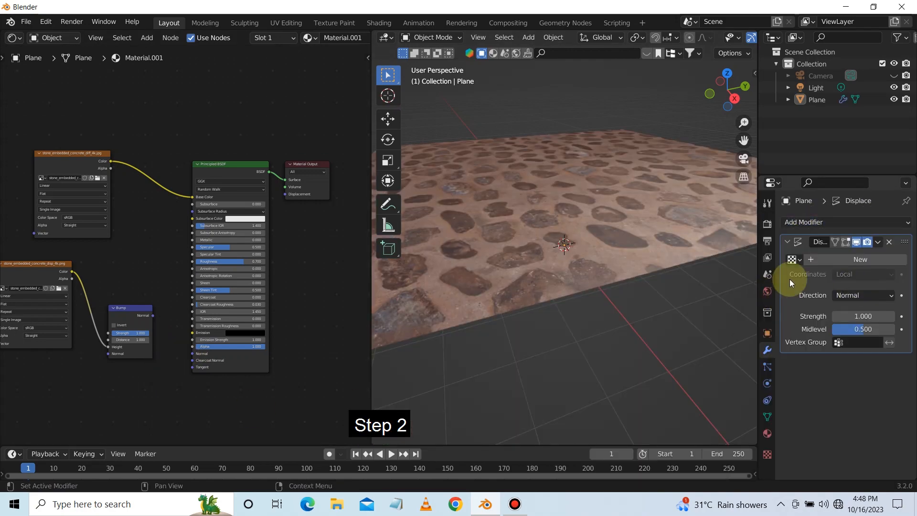
click(889, 266)
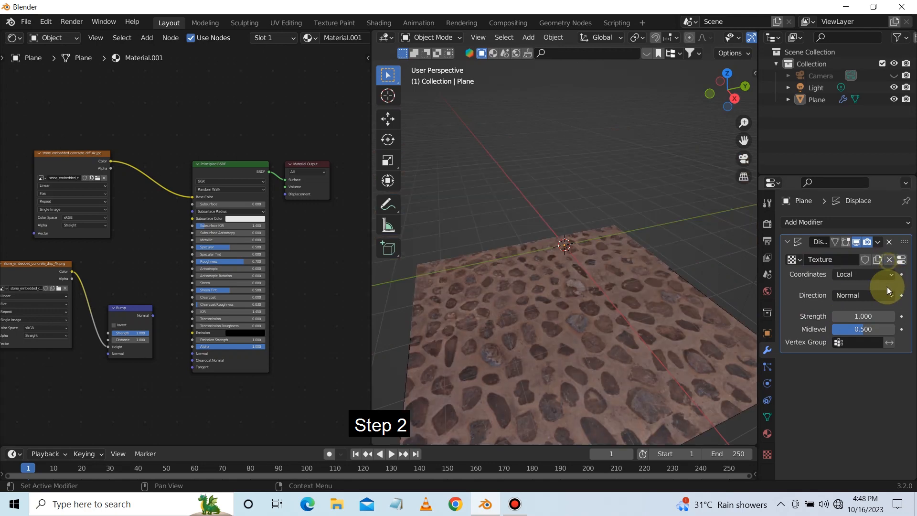
Load stone_embedded_concrete_disp_4k.png from the Music\textures folder as the image of the Displace modifier's texture.
click(900, 261)
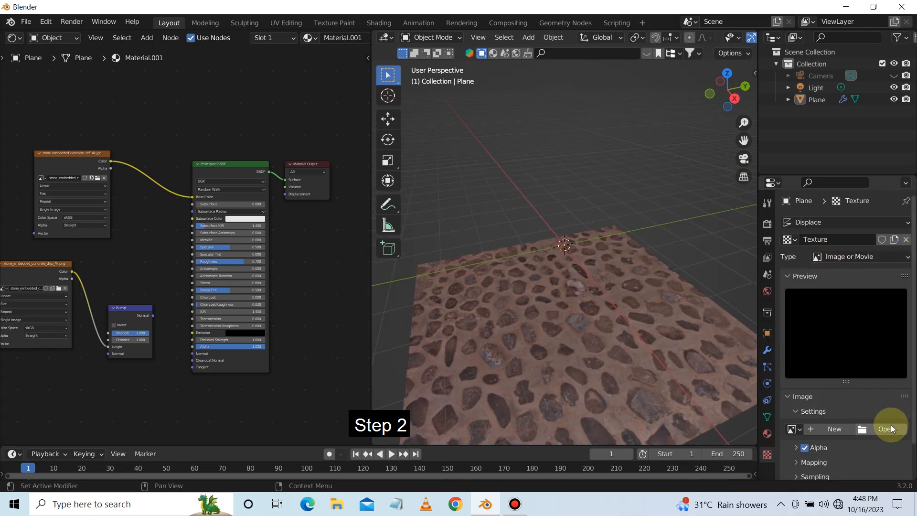
click(887, 429)
click(179, 220)
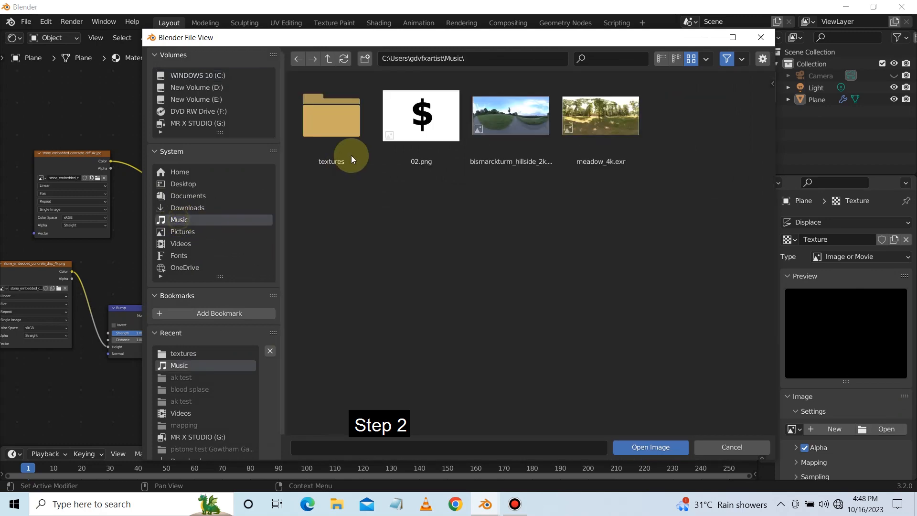
double_click(359, 134)
click(422, 134)
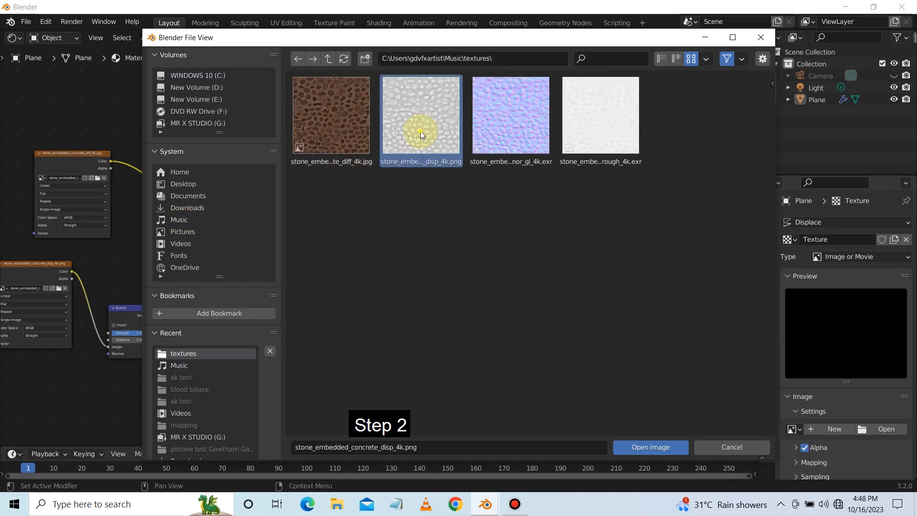
double_click(422, 134)
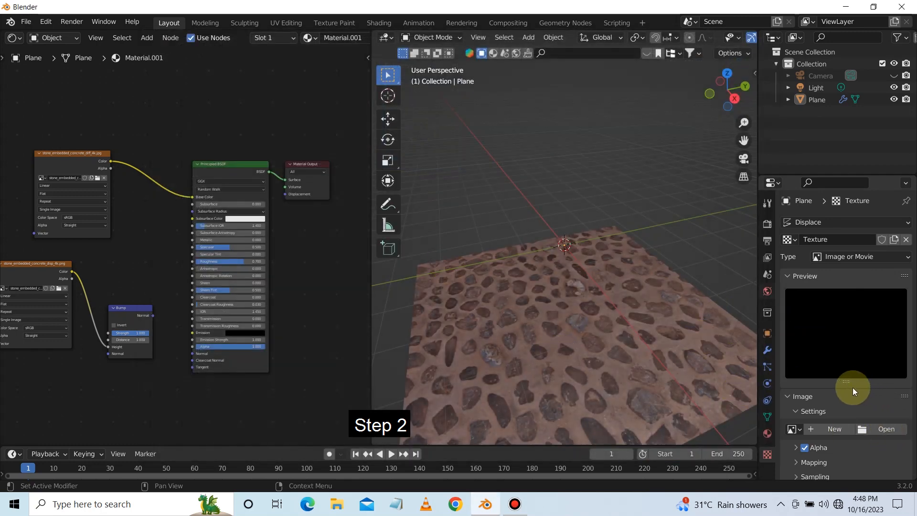
scroll(853, 388, down, 1)
scroll(852, 388, down, 5)
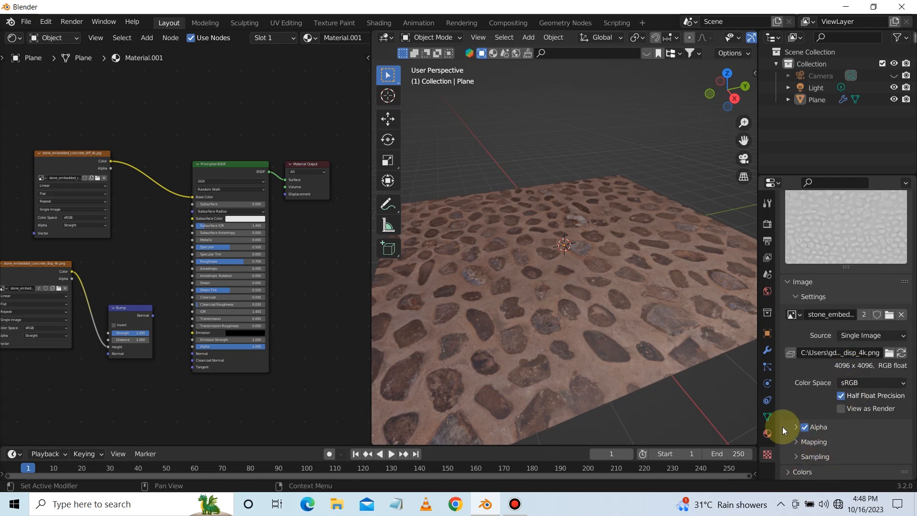
Add a Subdivision Surface modifier to the plane and place it above the Displace modifier in the stack.
click(767, 351)
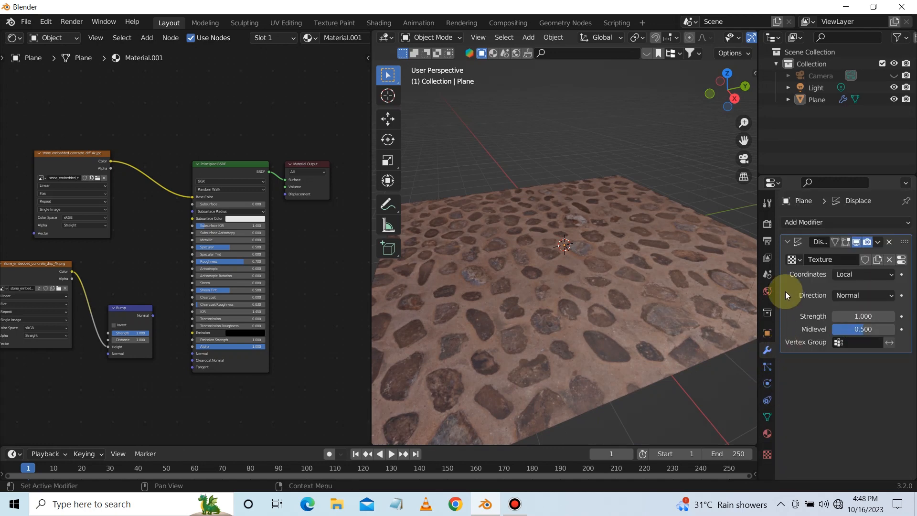
click(797, 221)
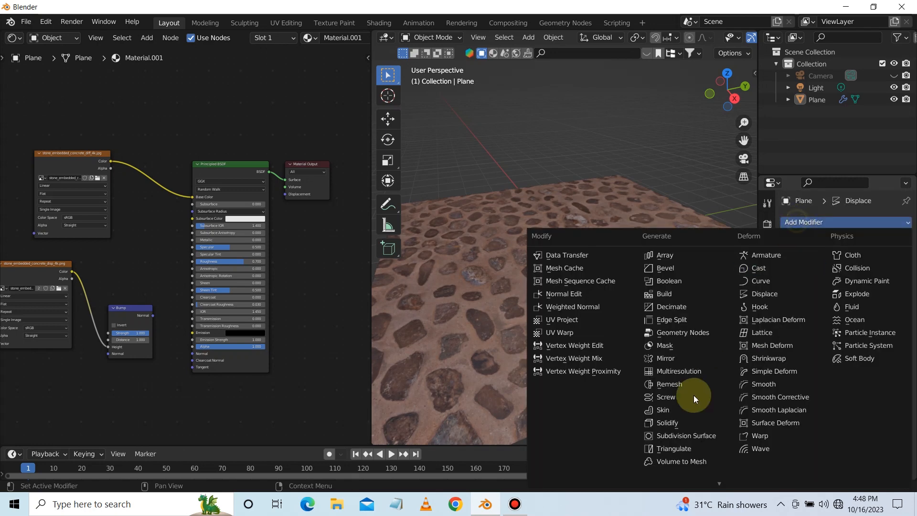
click(687, 437)
drag(904, 362, 891, 223)
Set the Subdivision Surface modifier to Simple with 6 viewport levels.
click(891, 261)
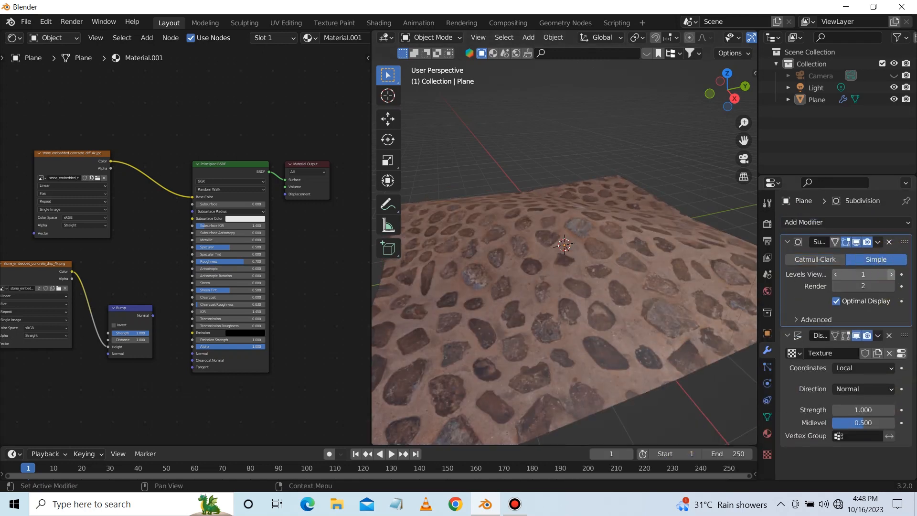
click(892, 275)
click(892, 275)
click(891, 274)
click(892, 274)
click(892, 275)
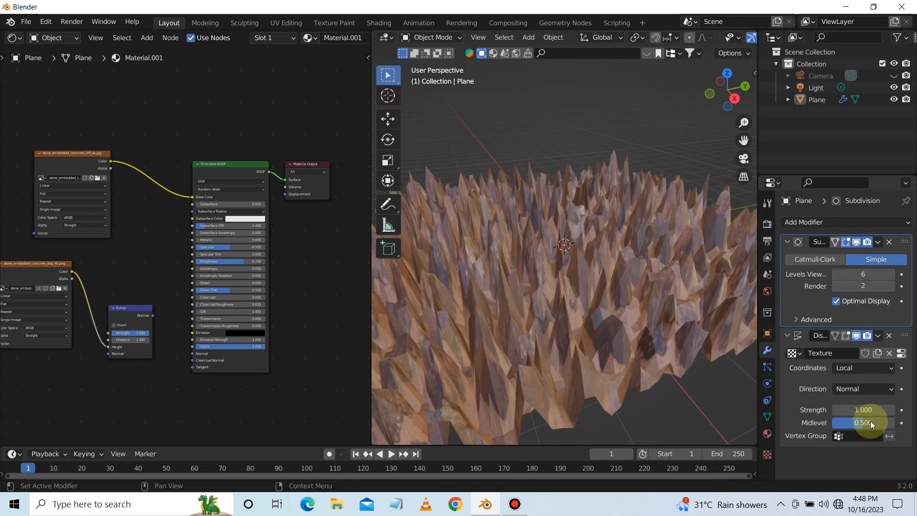
Set the Displace modifier's Strength to 0.1 and shade the plane smooth.
click(864, 409)
text(0.1)
key(Return)
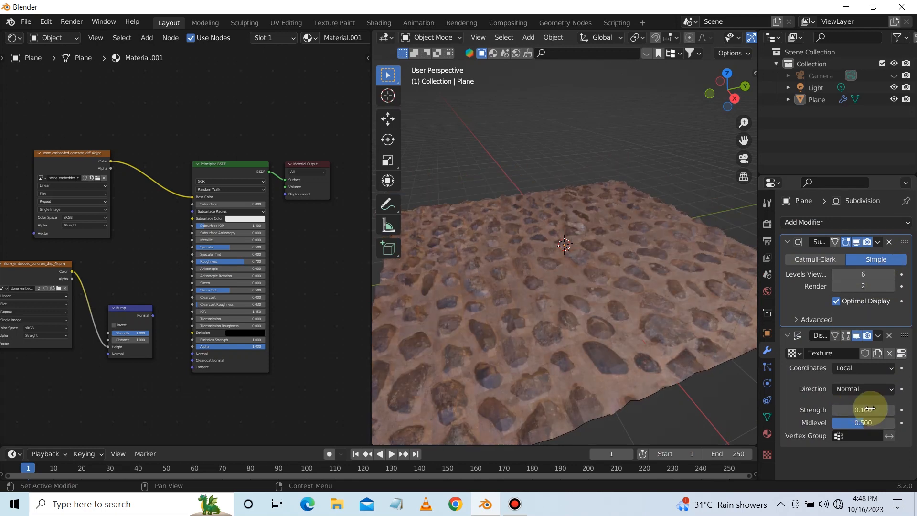
right_click(583, 287)
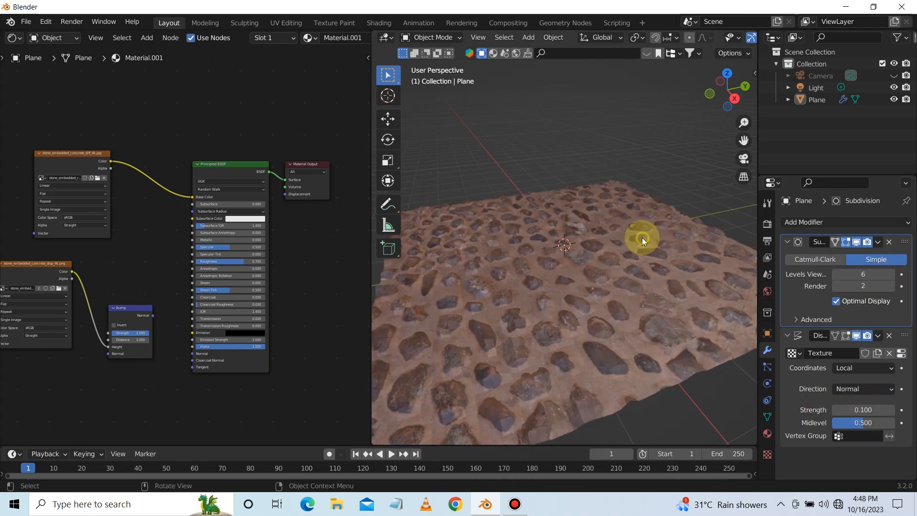
click(630, 253)
right_click(577, 309)
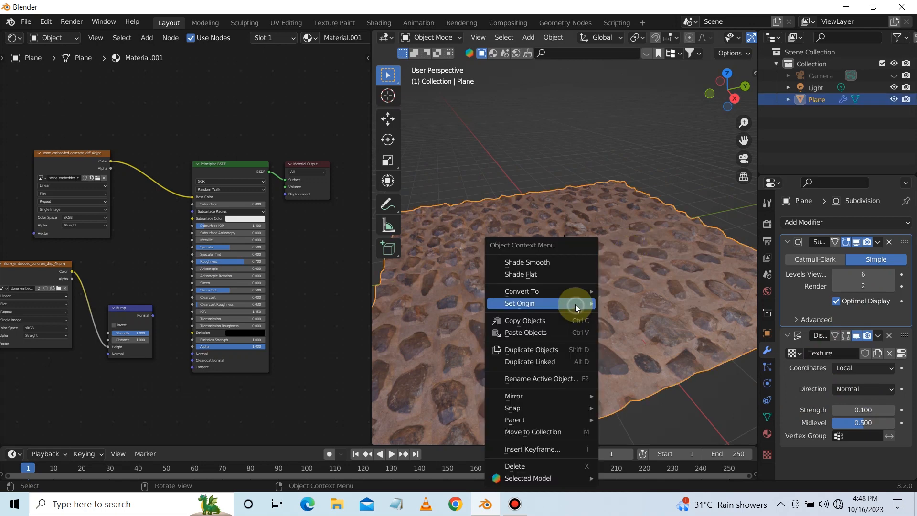
click(537, 260)
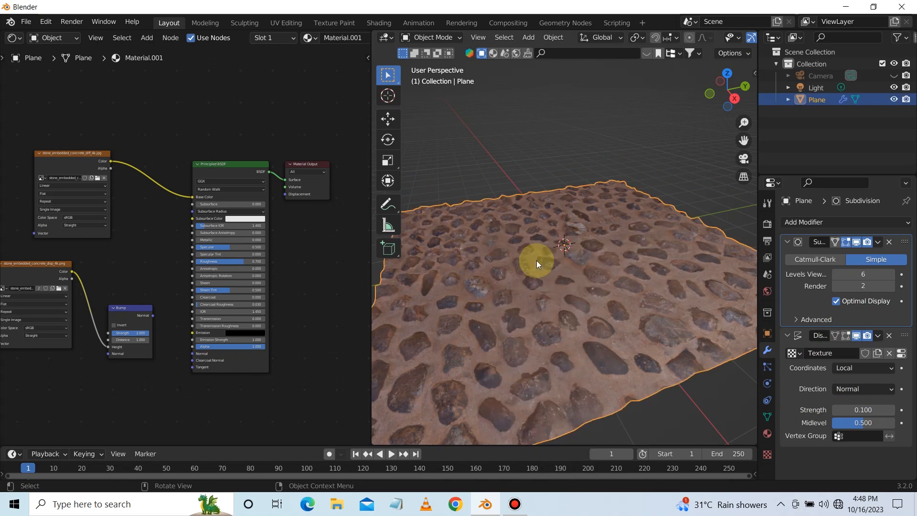
click(701, 417)
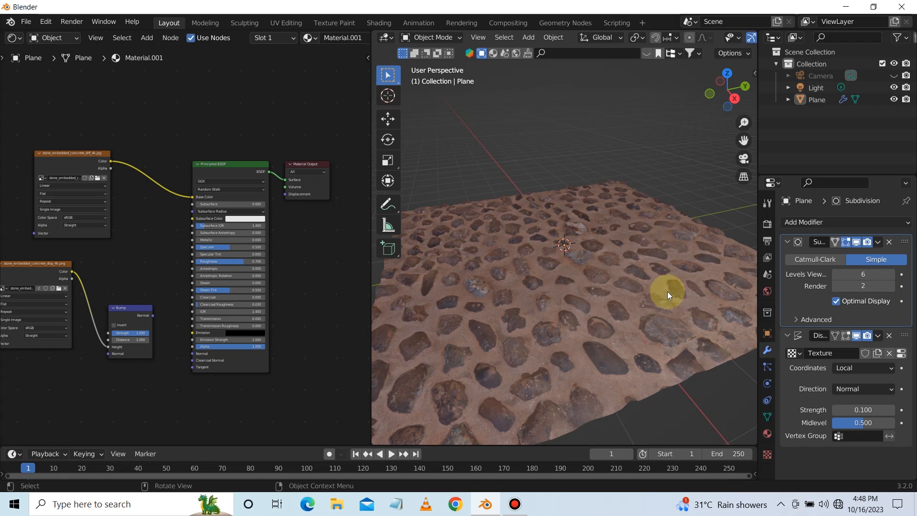
Remove the Displace modifier from the plane and switch the render engine to Cycles.
click(889, 336)
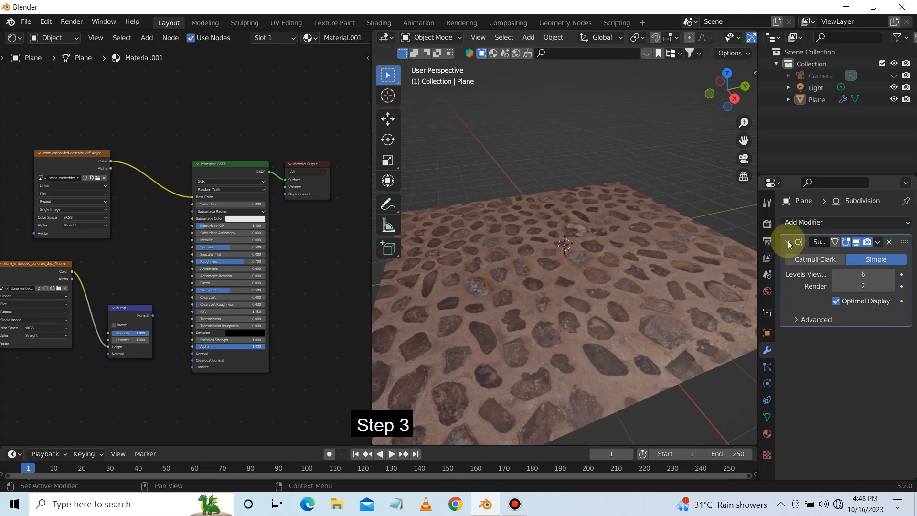
click(768, 224)
click(869, 225)
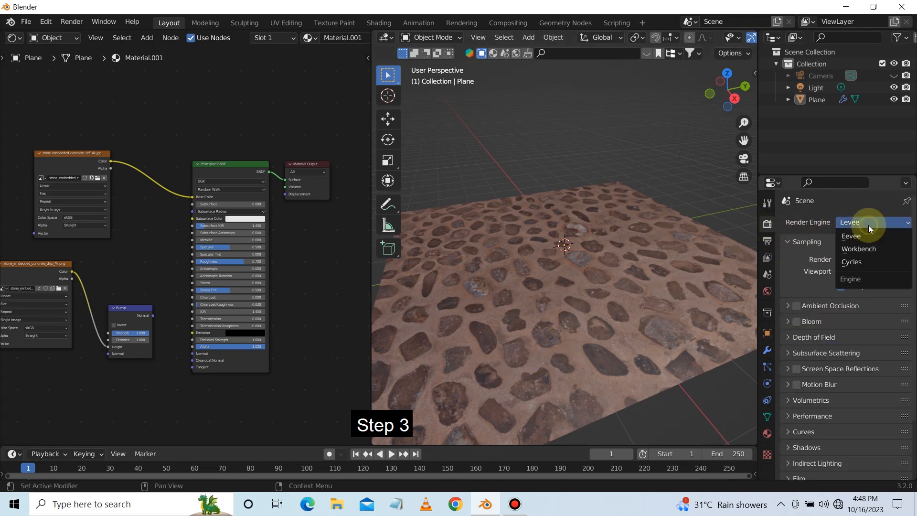
click(867, 261)
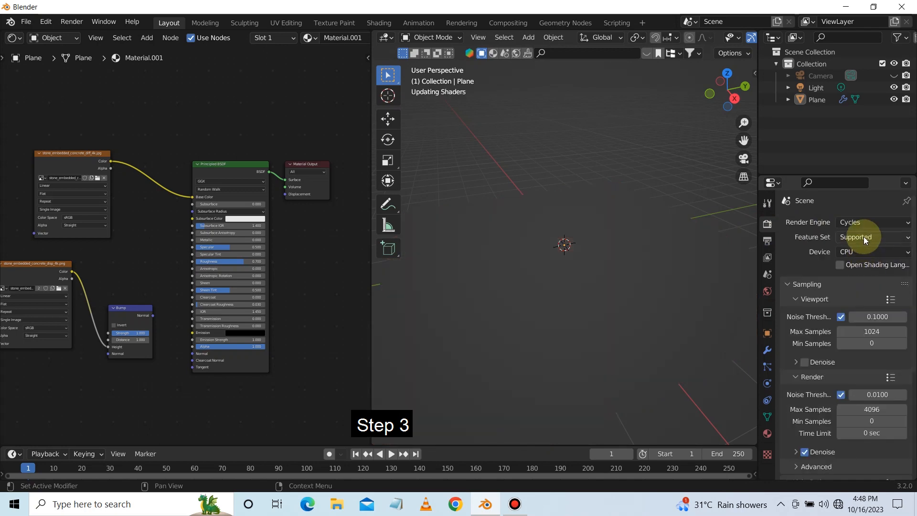
Set the Cycles feature set to Experimental and the render device to GPU Compute.
click(864, 237)
click(859, 265)
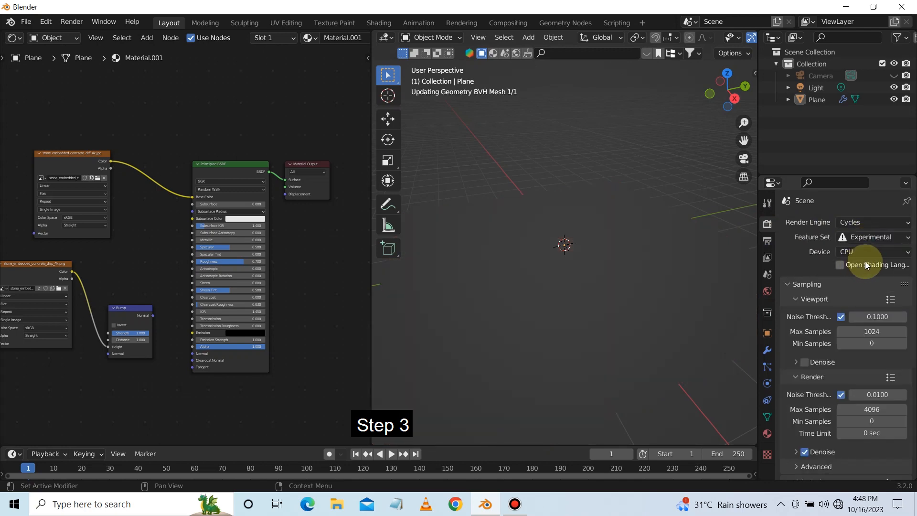
click(858, 252)
click(858, 279)
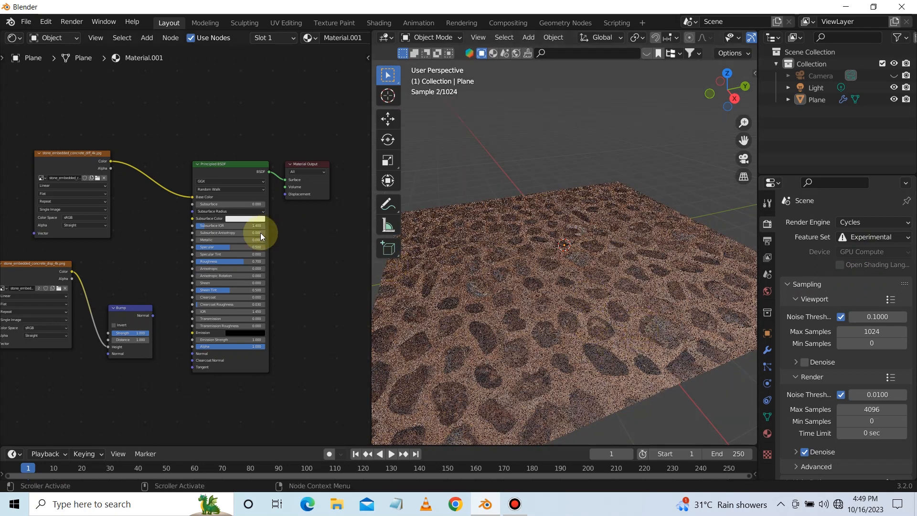
Duplicate the diffuse image texture node and place the copy between the Principled BSDF and Material Output nodes.
drag(216, 167, 175, 164)
click(76, 161)
key(shift+d)
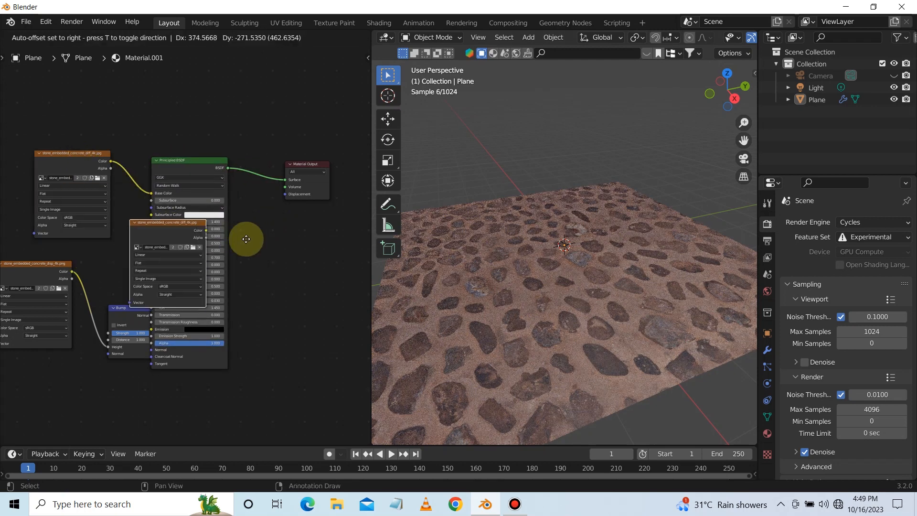
click(269, 235)
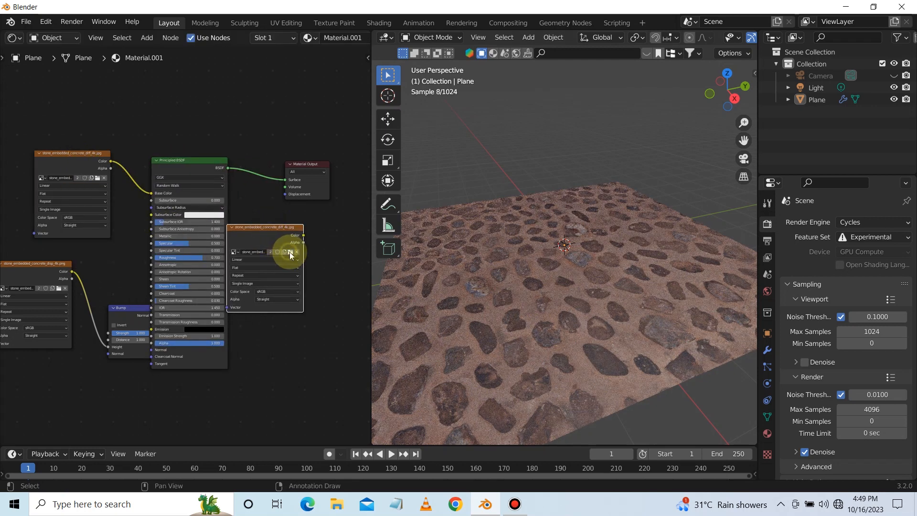
Load stone_embedded_concrete_disp_4k.png from the Music\textures folder into the duplicated image texture node.
click(290, 254)
click(176, 226)
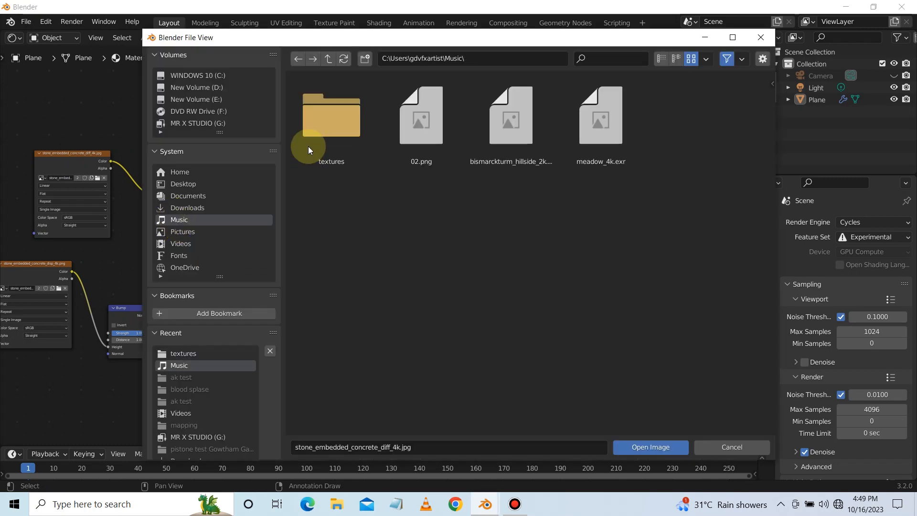
click(309, 146)
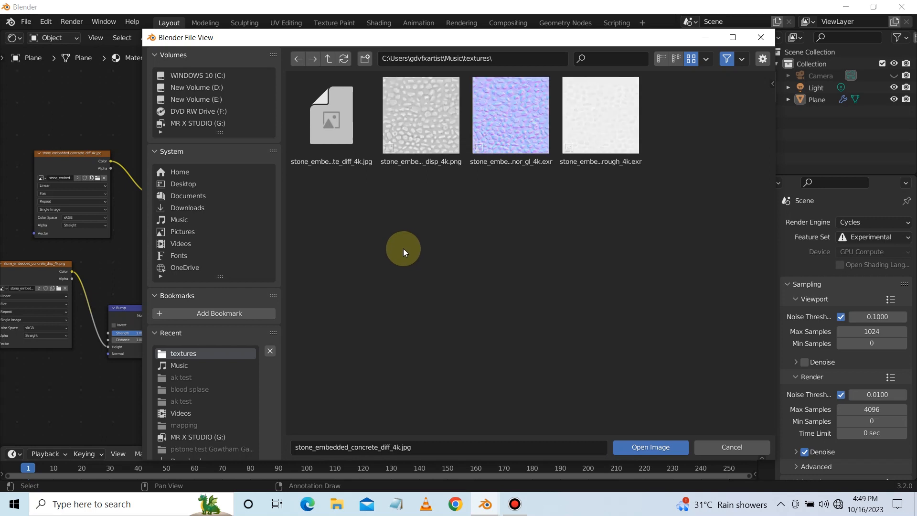
double_click(409, 126)
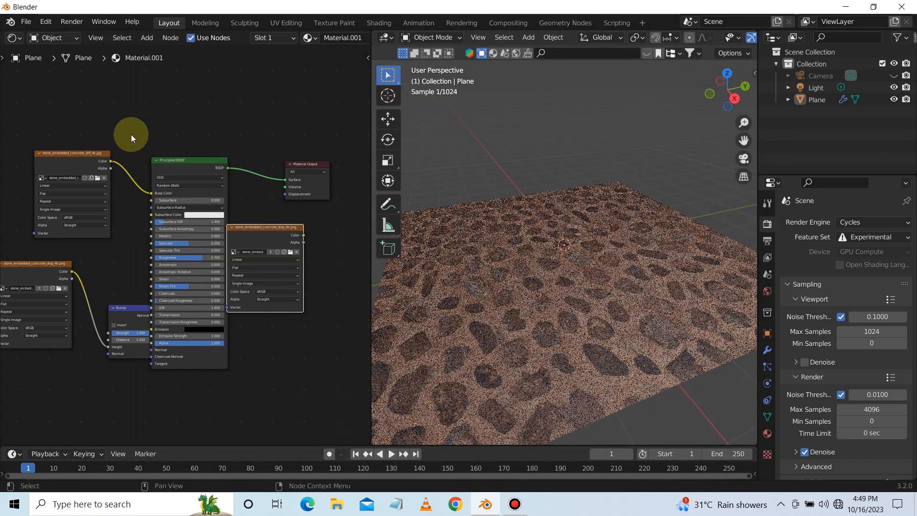
Move the Bump, texture and Principled BSDF nodes away from the Material Output and place the new displacement texture beside the Principled BSDF.
drag(122, 300, 91, 279)
drag(201, 128, 62, 296)
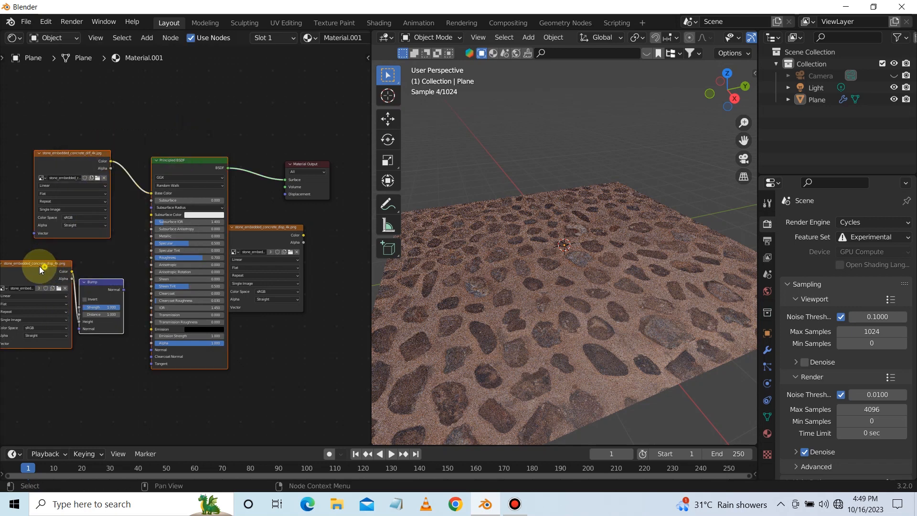
drag(41, 264, 1, 258)
scroll(266, 303, down, 5)
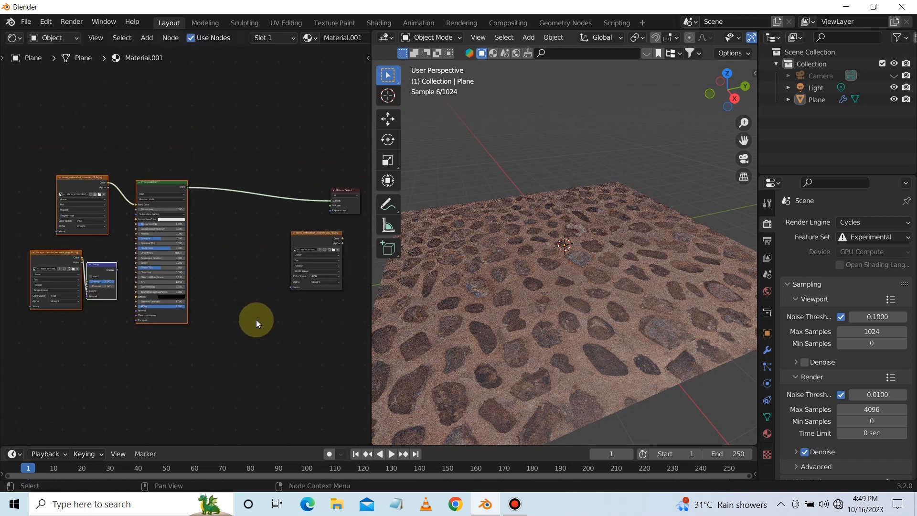
click(256, 322)
drag(296, 235, 201, 237)
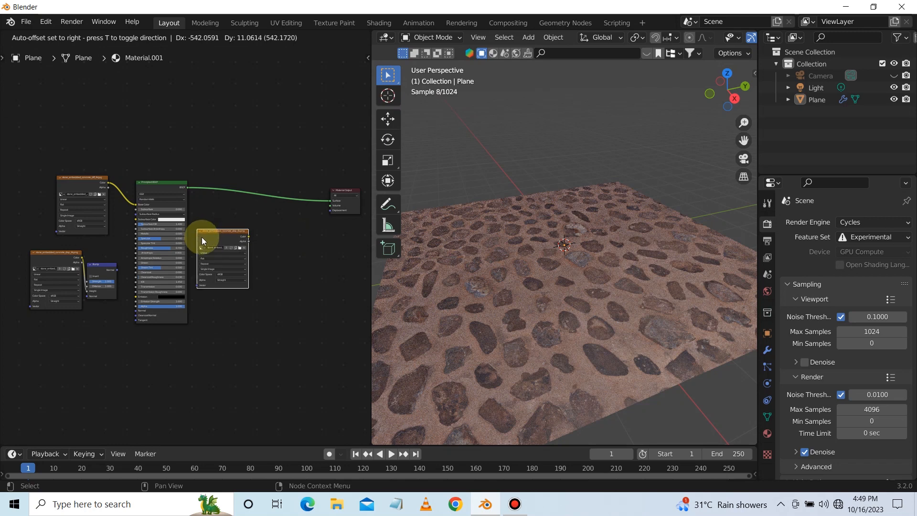
scroll(294, 265, up, 1)
middle_drag(295, 266, 253, 316)
scroll(254, 316, up, 4)
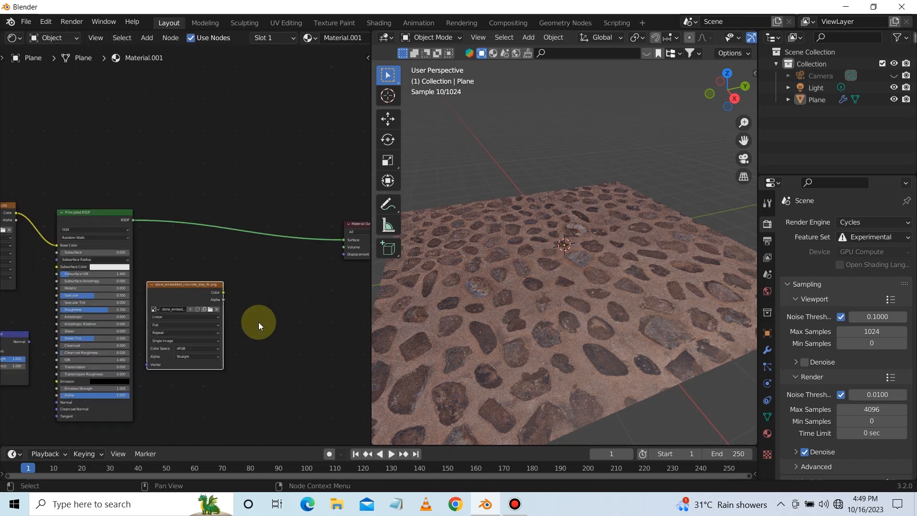
Add a Displacement node, linking the new texture's Color to its Height and its output to the Material Output's Displacement.
key(shift+a)
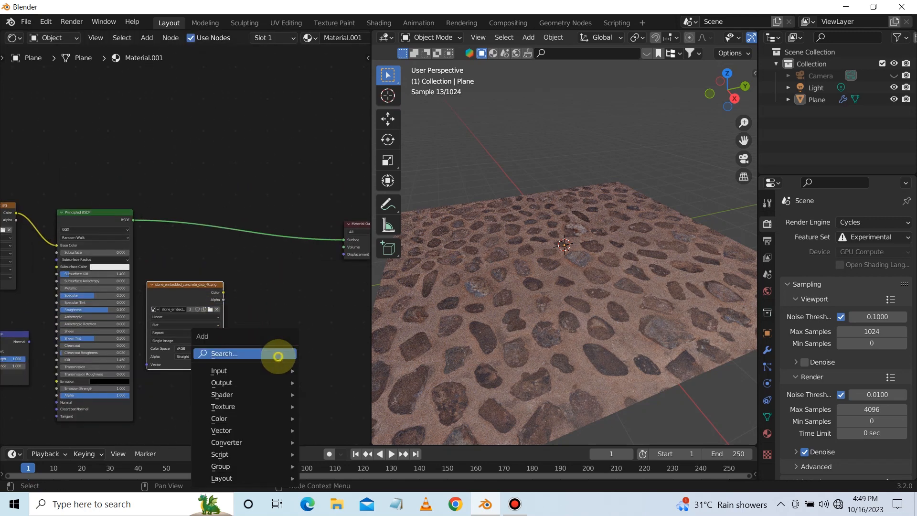
click(278, 356)
text(d)
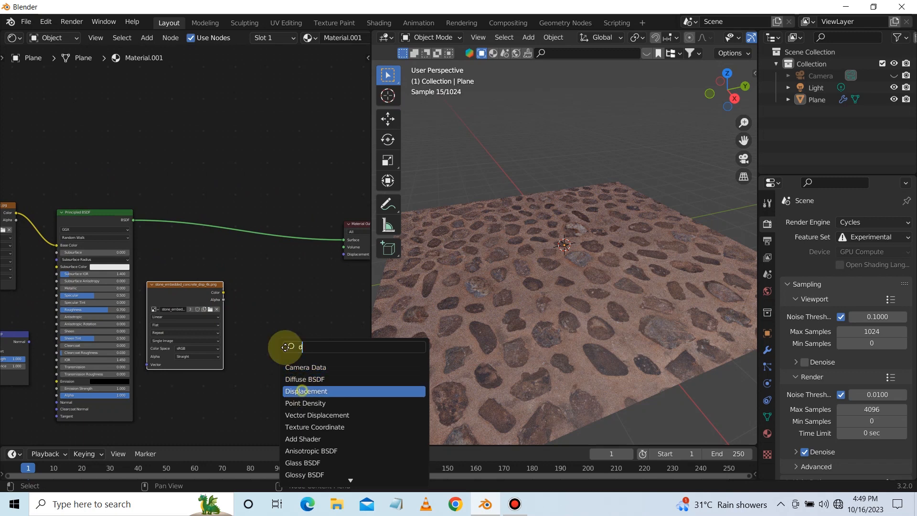
click(298, 391)
click(300, 303)
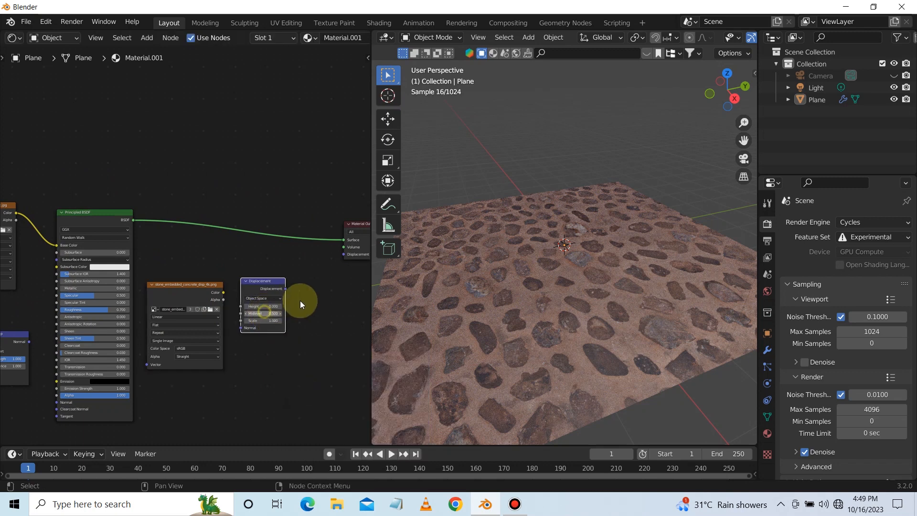
click(222, 293)
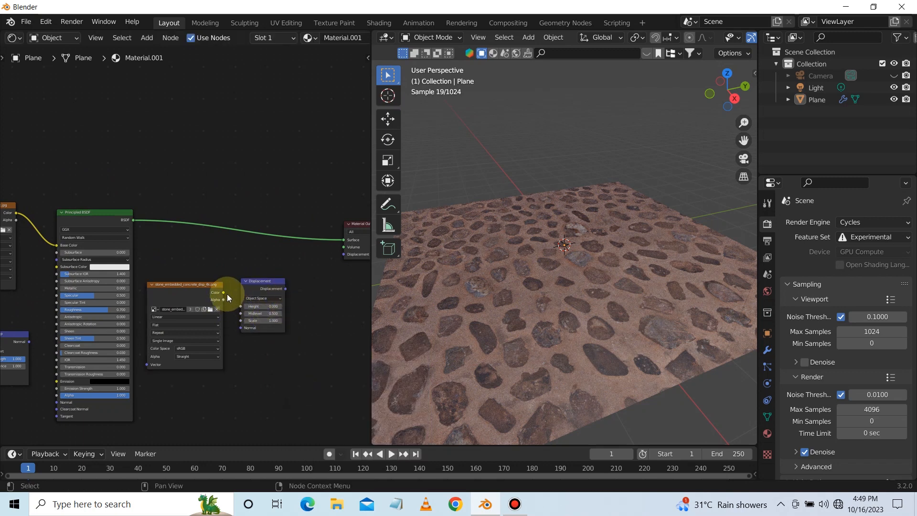
drag(224, 292, 336, 255)
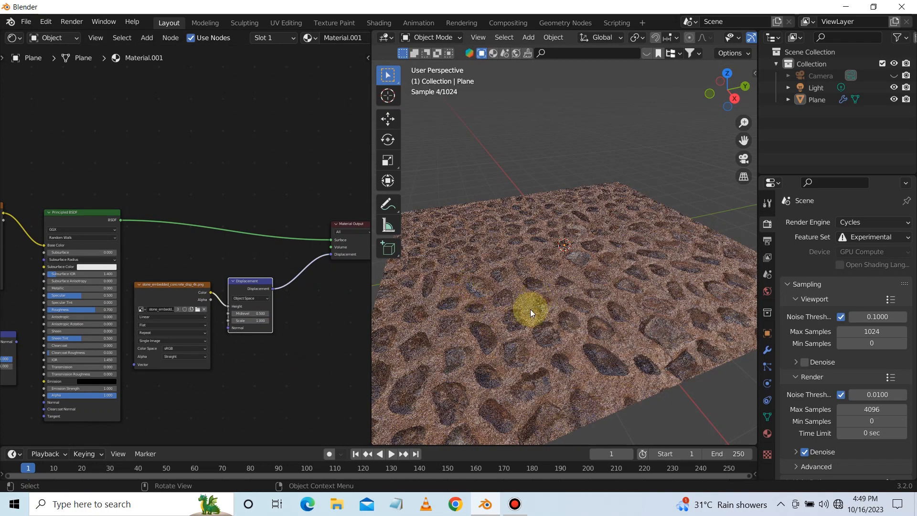
Set the material's surface displacement method to Displacement and Bump in its settings.
click(768, 433)
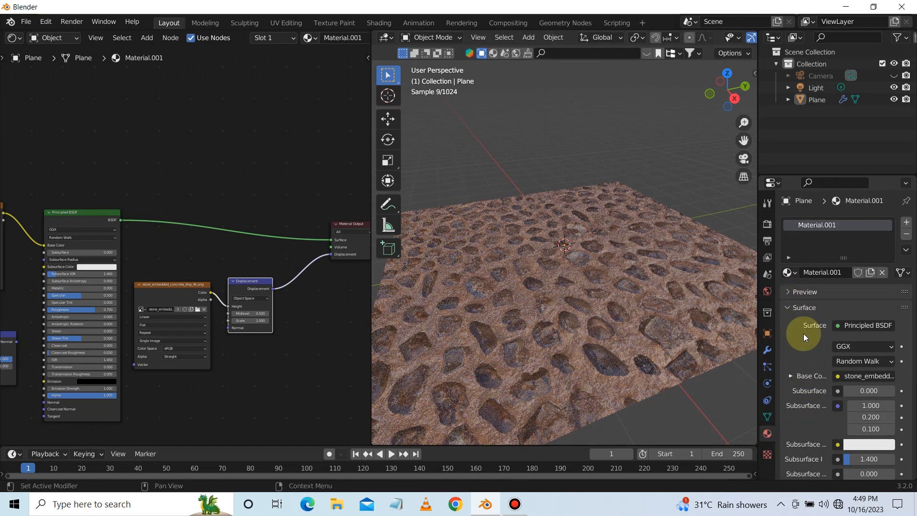
scroll(807, 354, down, 15)
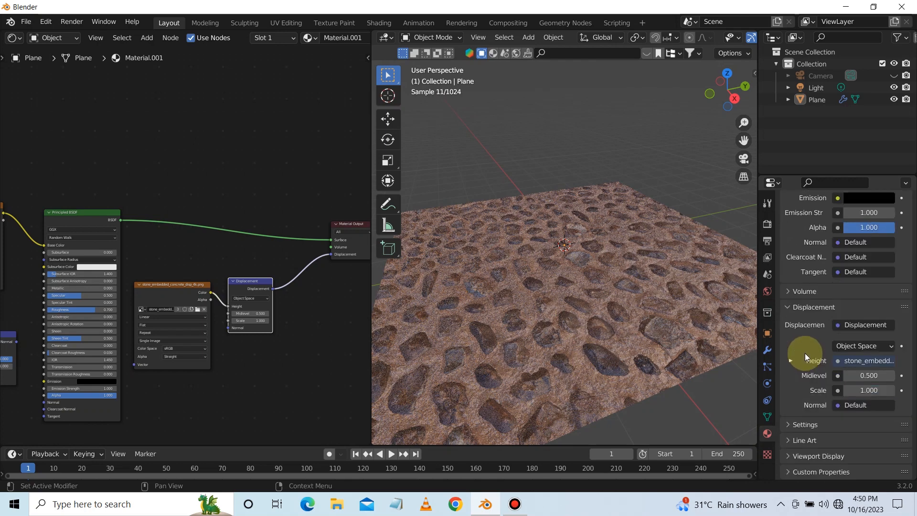
click(806, 424)
scroll(815, 372, down, 8)
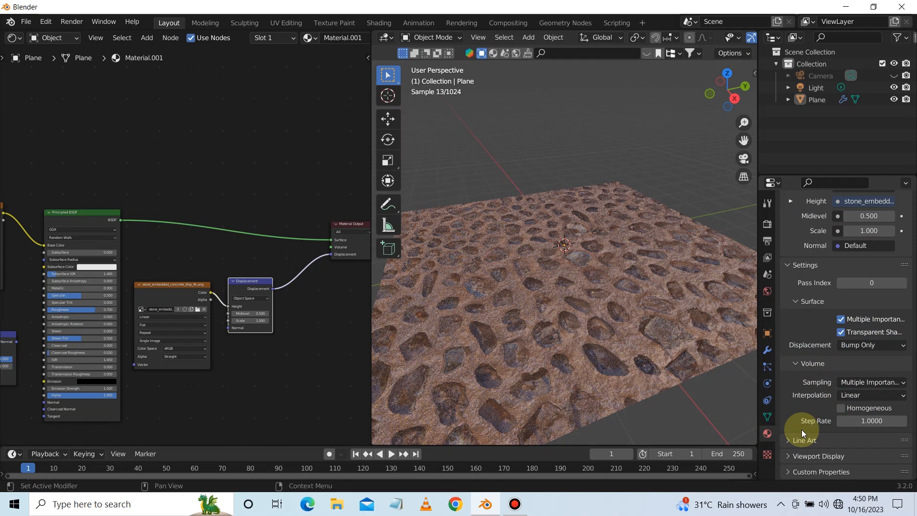
click(863, 344)
click(855, 385)
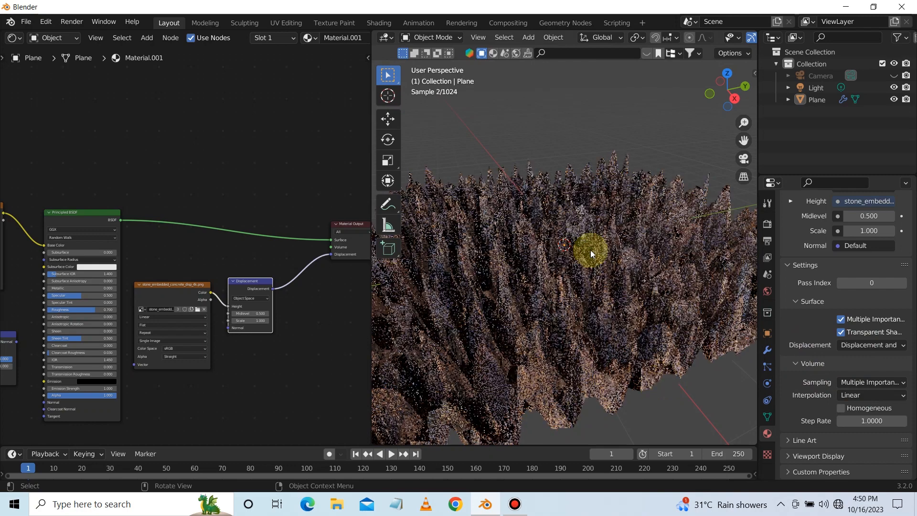
Set the Displacement node's Scale to 0.2 and the Principled BSDF's Roughness to 0.6, and widen the 3D viewport.
drag(249, 321, 250, 322)
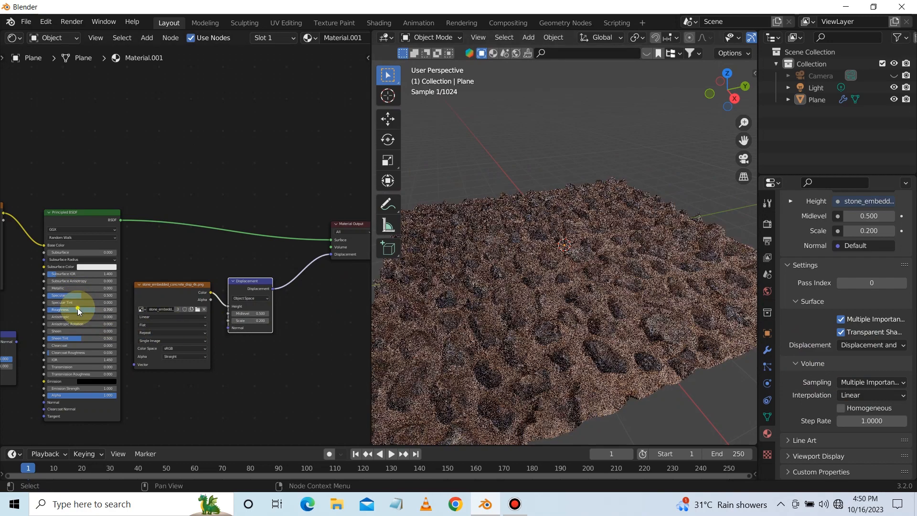
click(77, 307)
text(0.6)
key(Return)
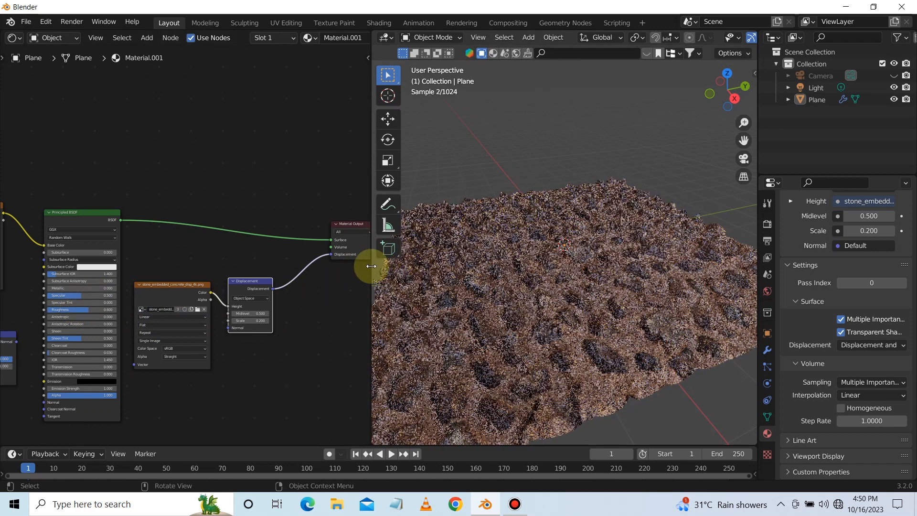
drag(372, 260, 275, 256)
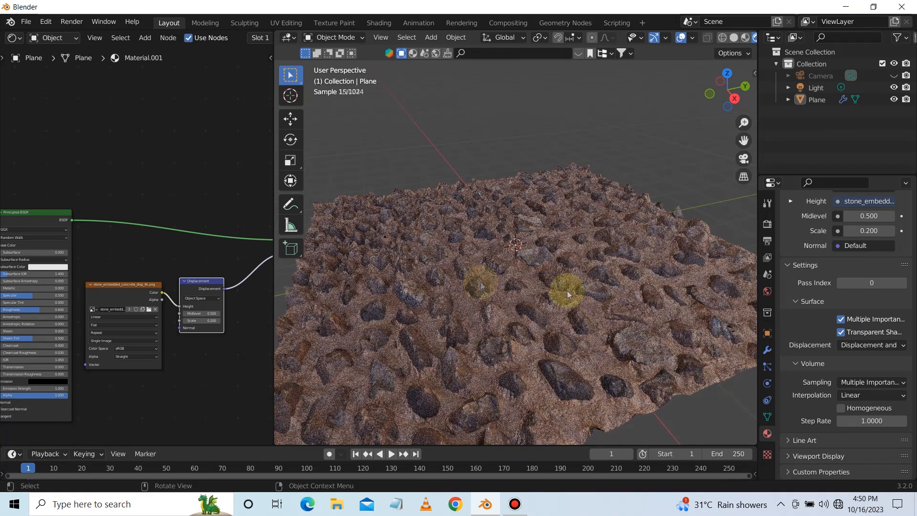
Enable the Transparent option for the film in the scene's render properties.
click(768, 224)
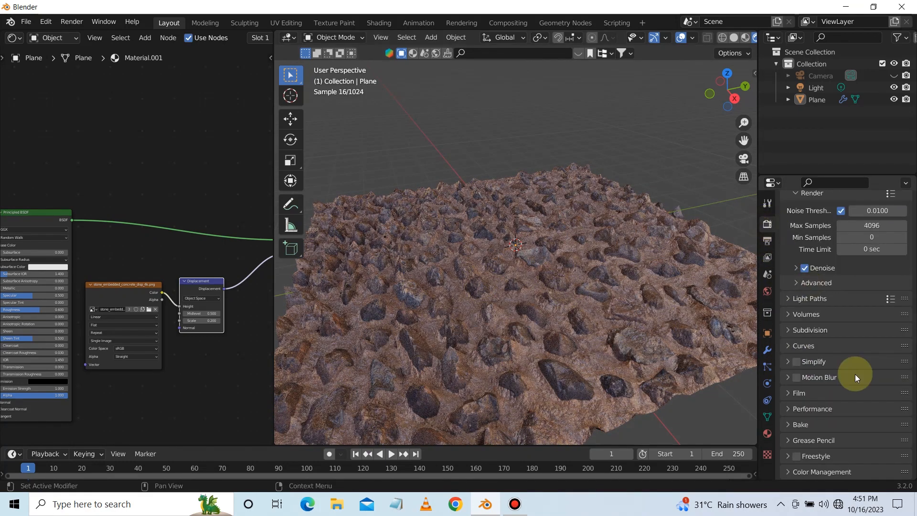
click(798, 395)
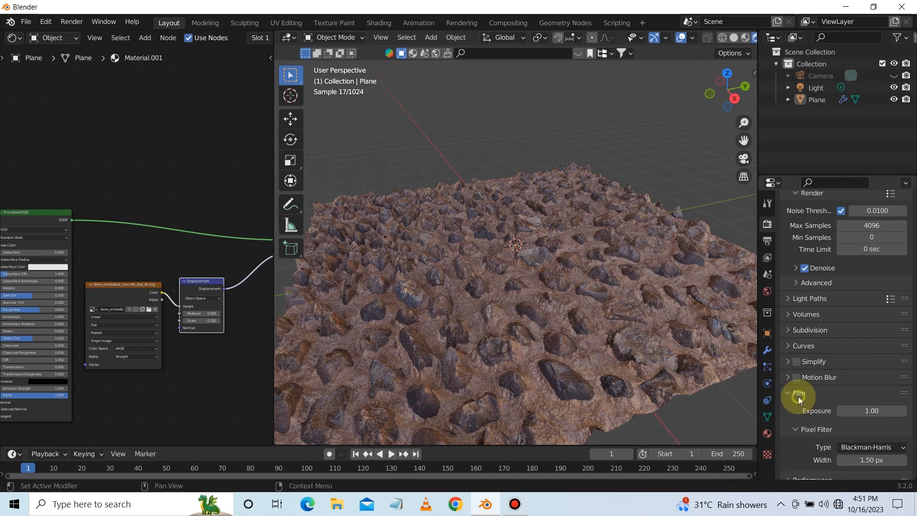
scroll(808, 389, down, 5)
click(807, 359)
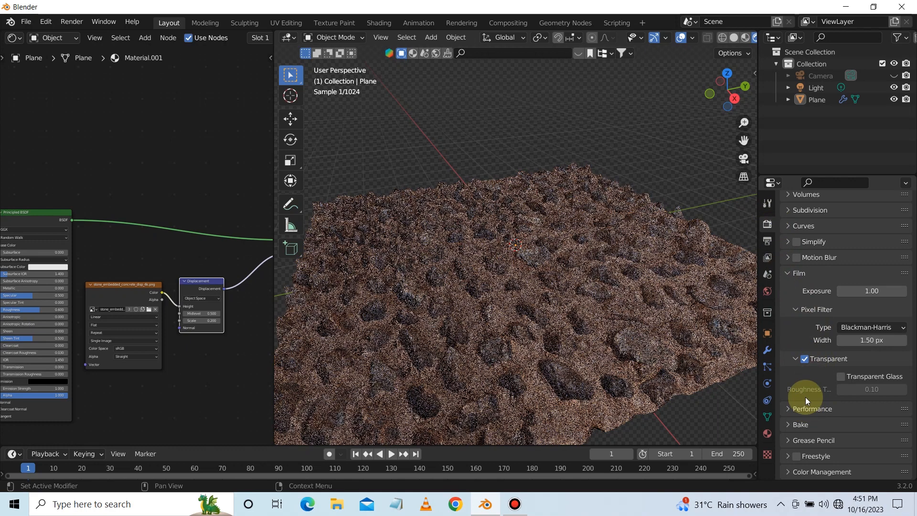
Set the viewport dicing rate in the Cycles subdivision settings to 1 px.
scroll(805, 397, up, 4)
click(805, 311)
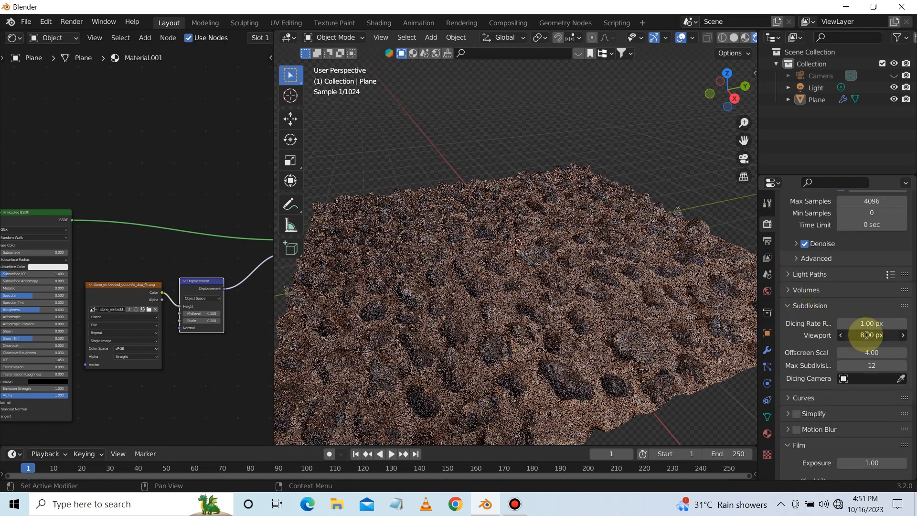
click(866, 335)
text(1)
key(Return)
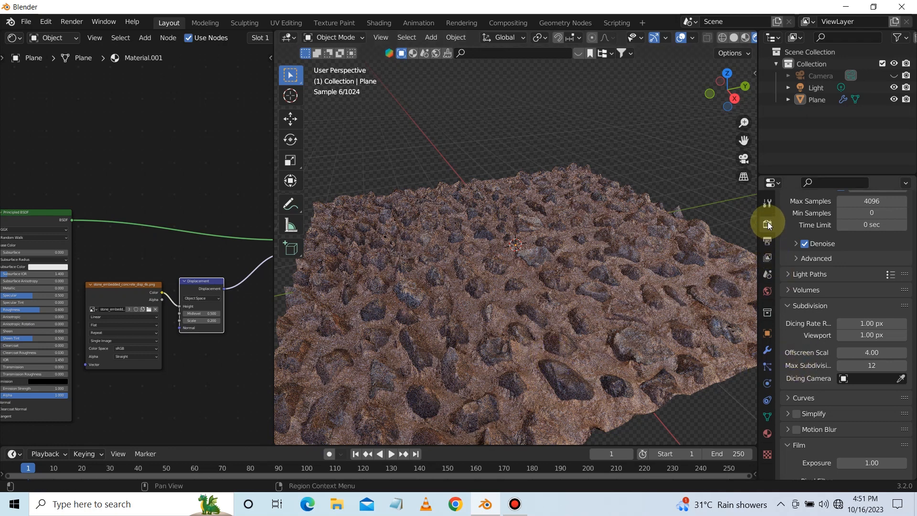
Switch the render engine to Eevee and enable Screen Space Reflections with Refraction.
scroll(853, 300, up, 5)
scroll(853, 300, up, 4)
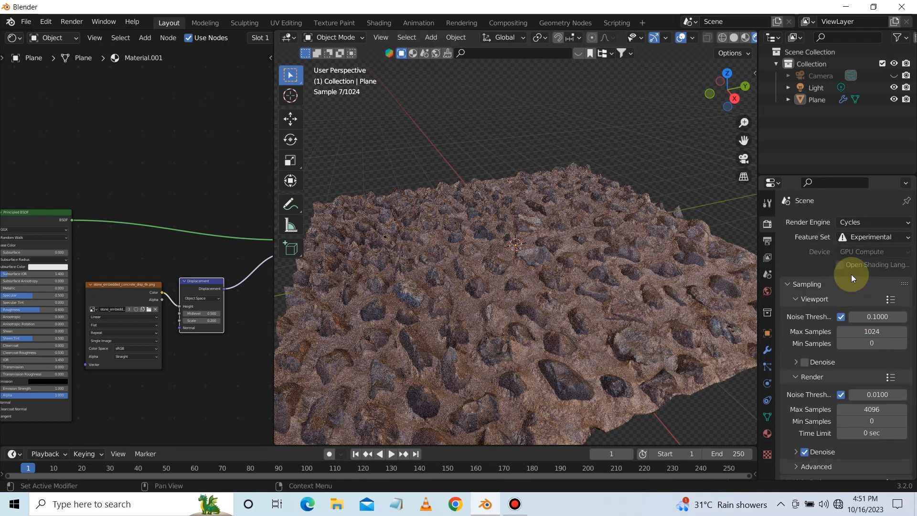
click(860, 222)
click(859, 236)
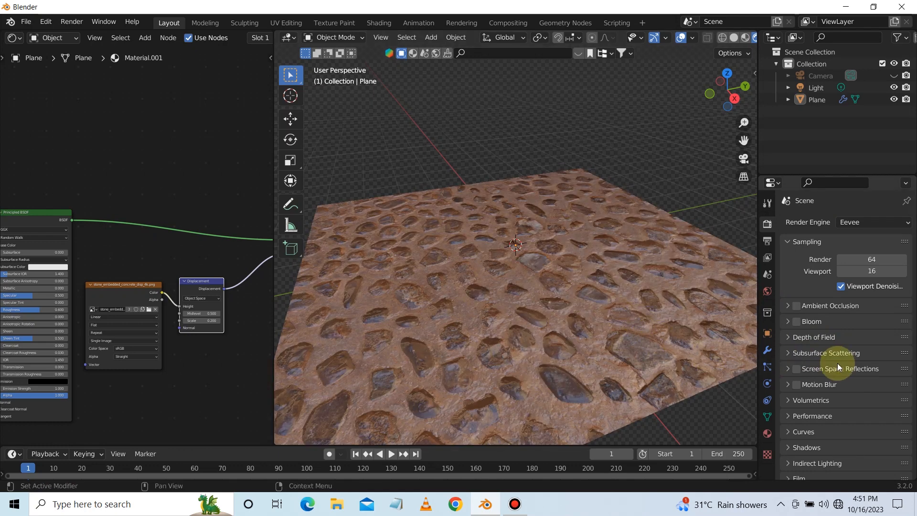
click(794, 353)
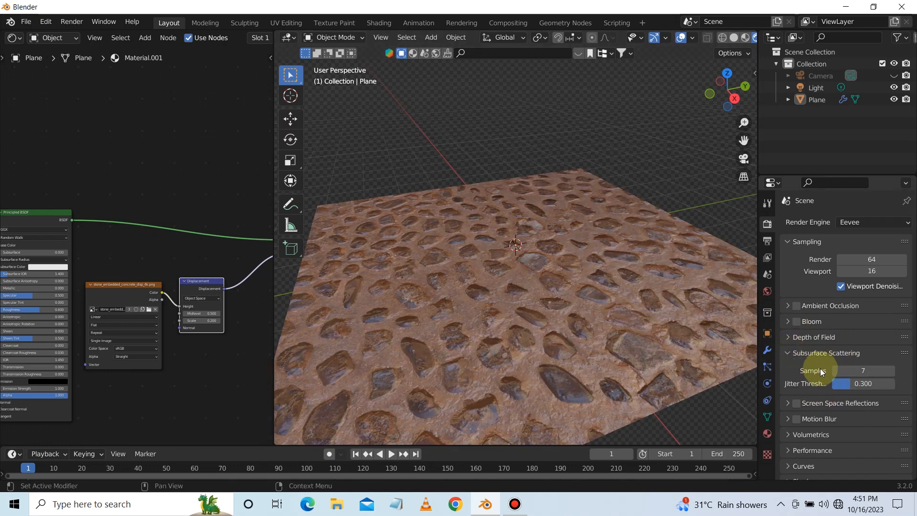
click(797, 402)
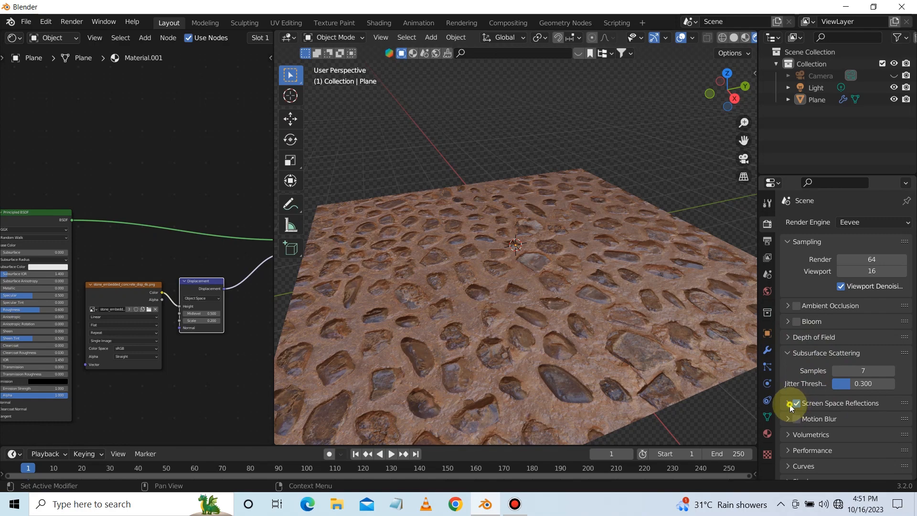
click(788, 403)
click(835, 421)
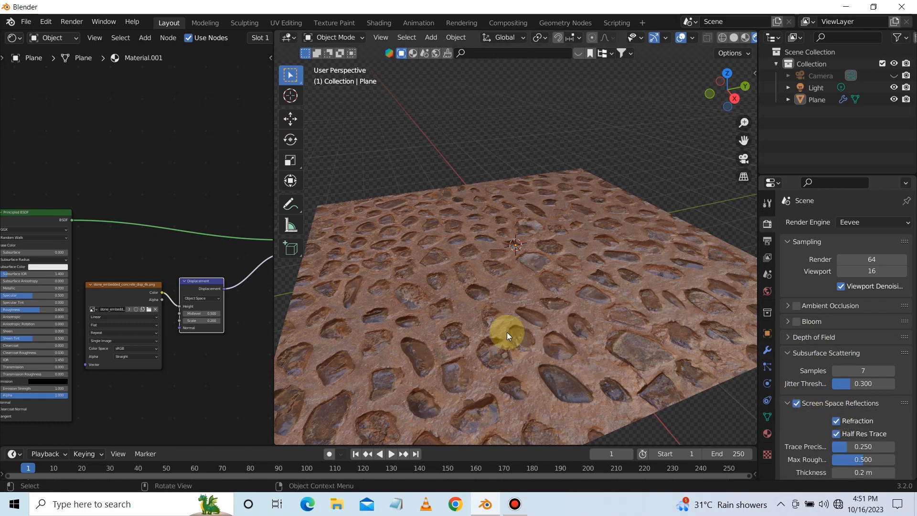
Switch the render engine back to Cycles and review the displaced plane with its full node setup.
click(861, 222)
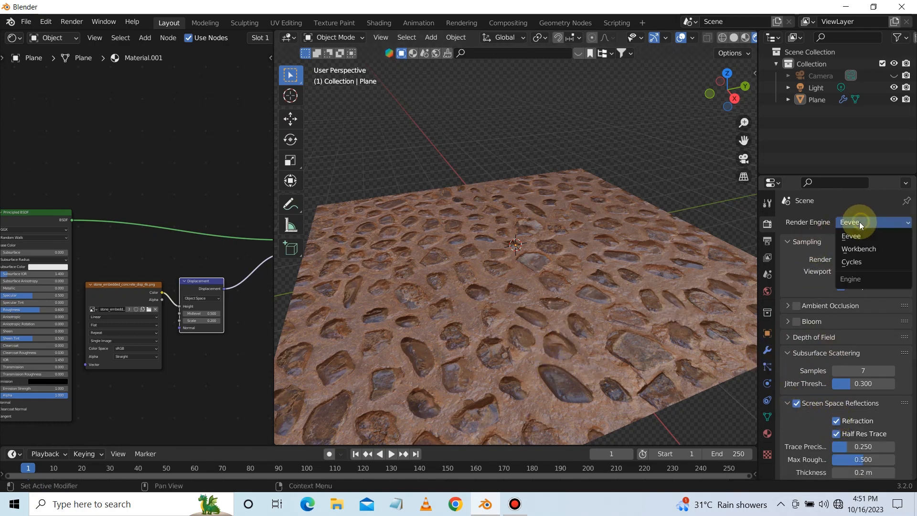
click(862, 263)
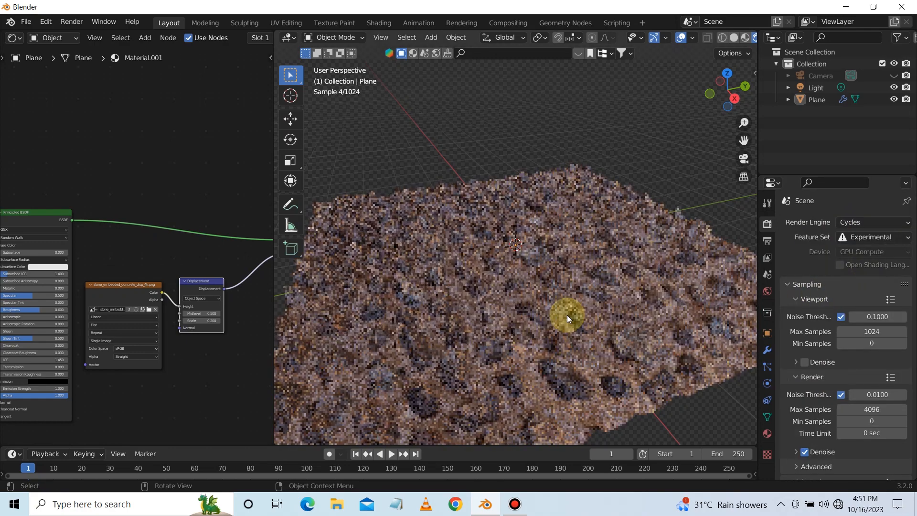
scroll(488, 287, down, 2)
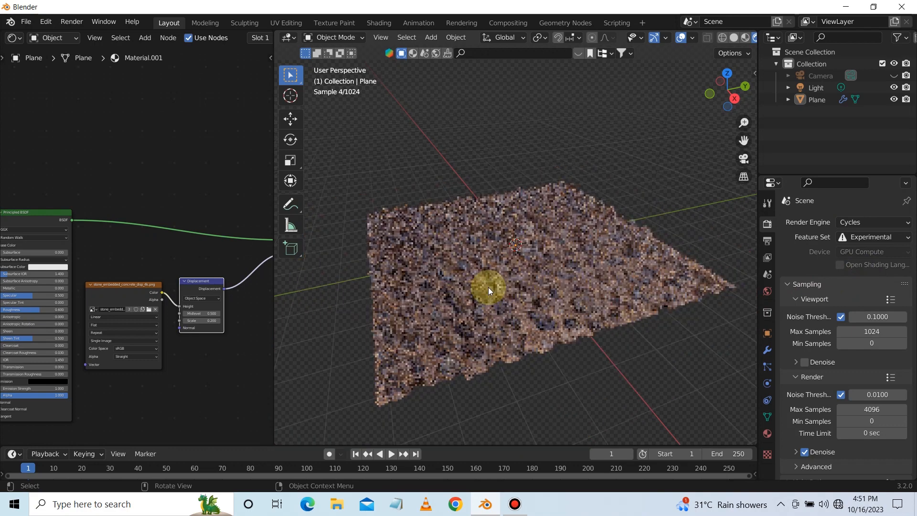
scroll(488, 287, up, 2)
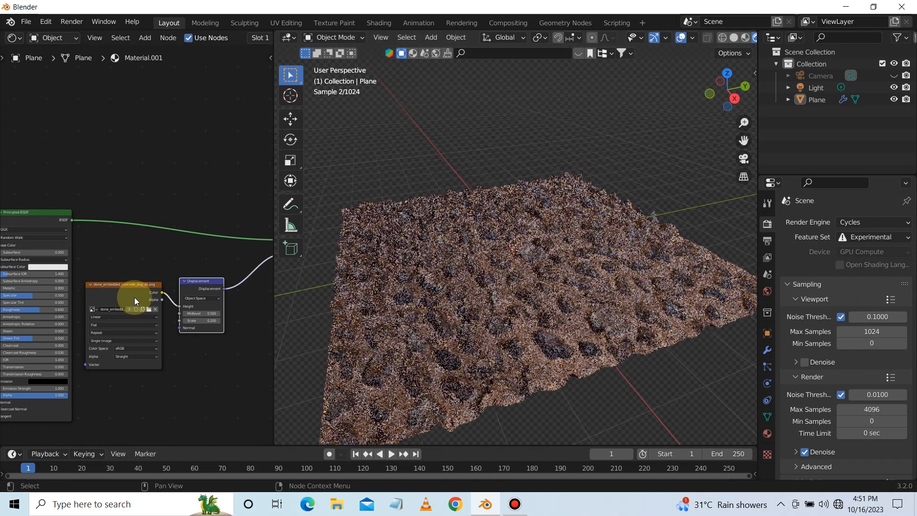
scroll(134, 297, down, 4)
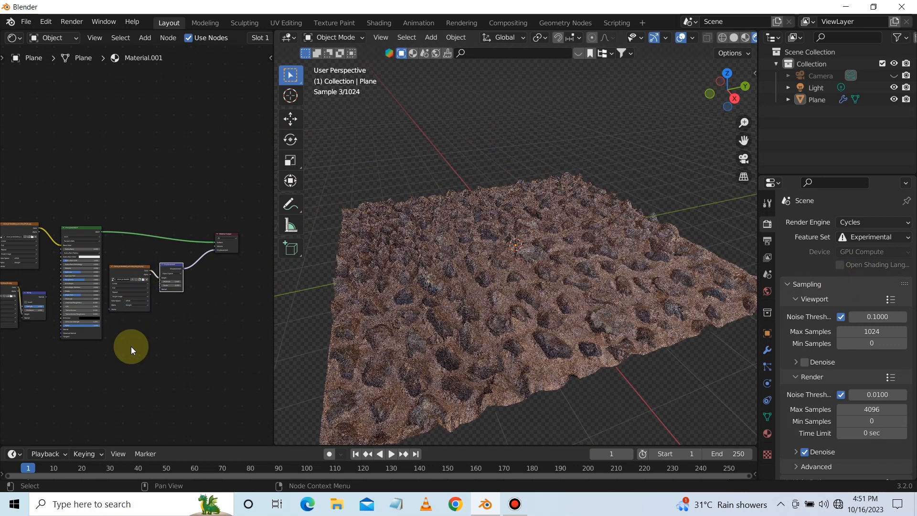
scroll(131, 346, up, 1)
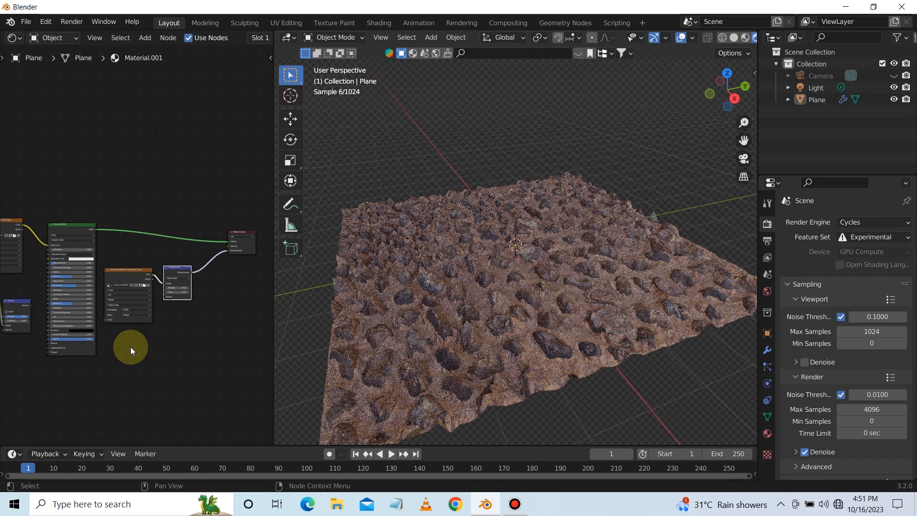
Change the scene's Light object to an Area light.
click(816, 87)
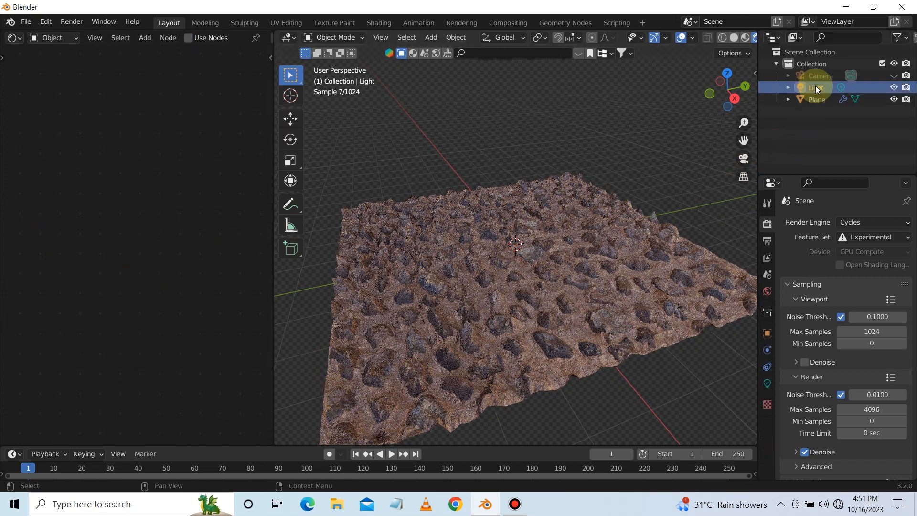
click(766, 383)
click(894, 277)
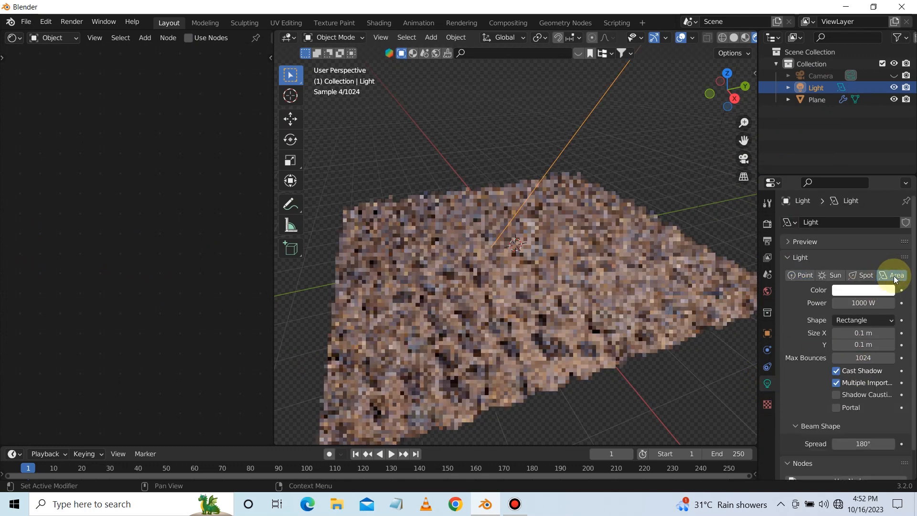
Select the plane, hide the viewport overlays and widen the 3D viewport.
click(348, 321)
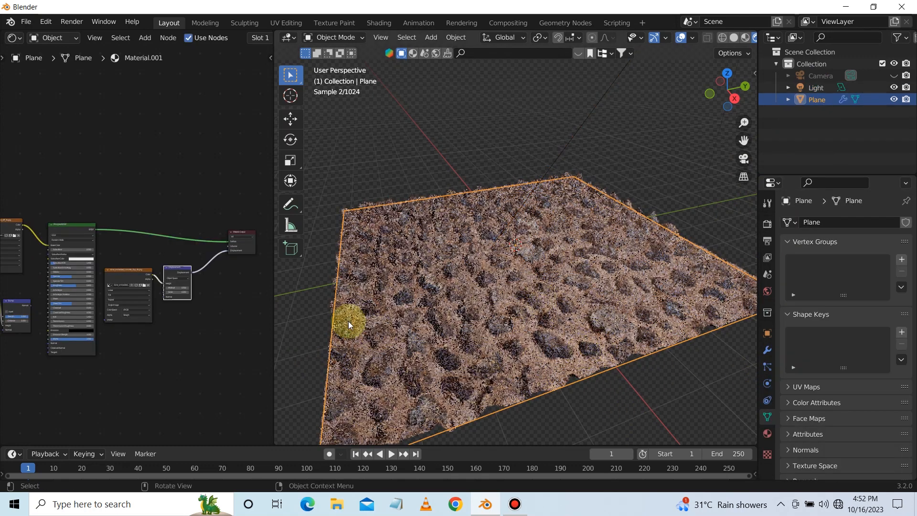
click(681, 38)
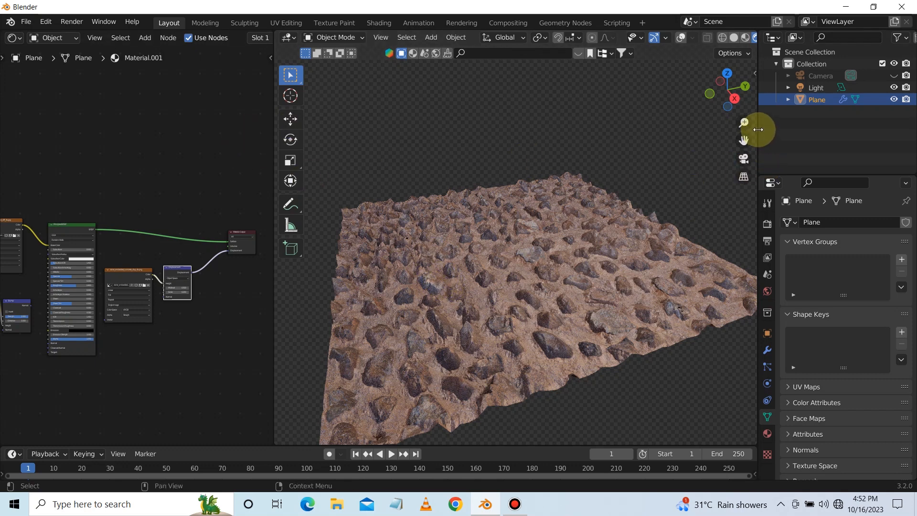
drag(760, 129, 815, 130)
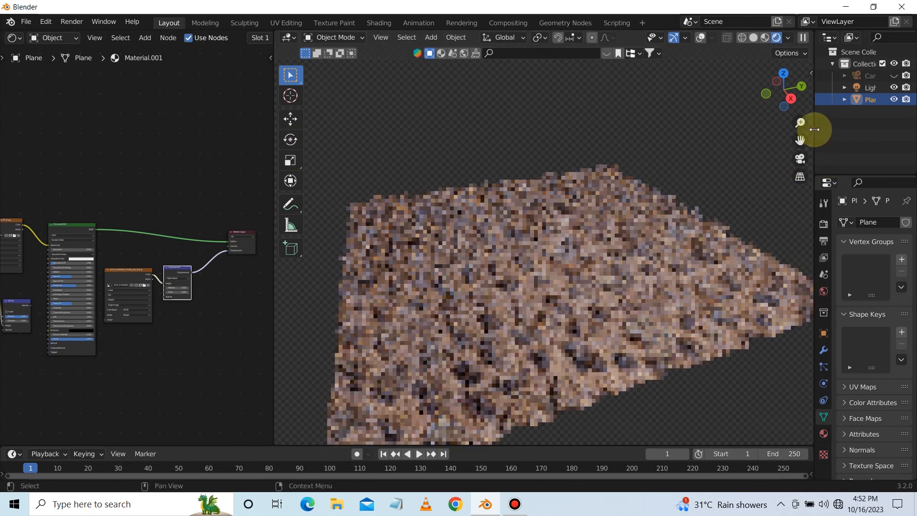
Change the rendered viewport's environment lighting to the fourth preset HDRI.
click(788, 38)
click(784, 133)
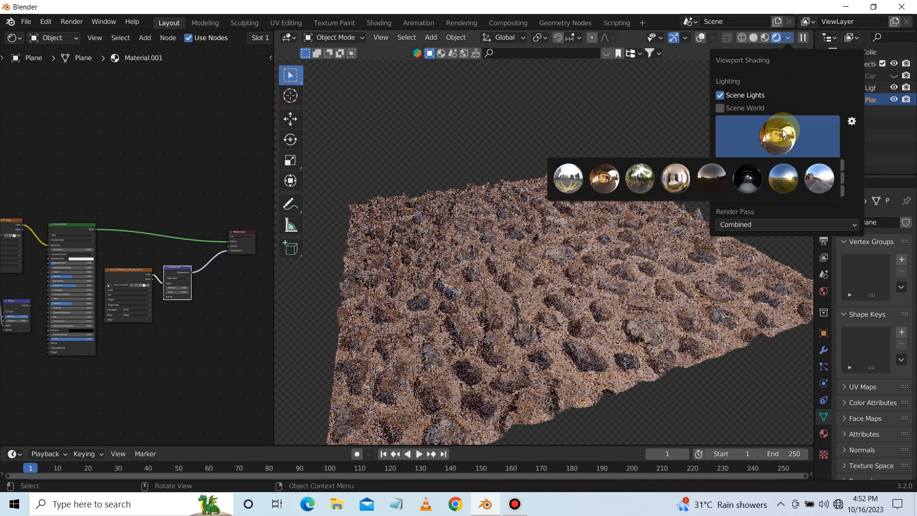
click(679, 178)
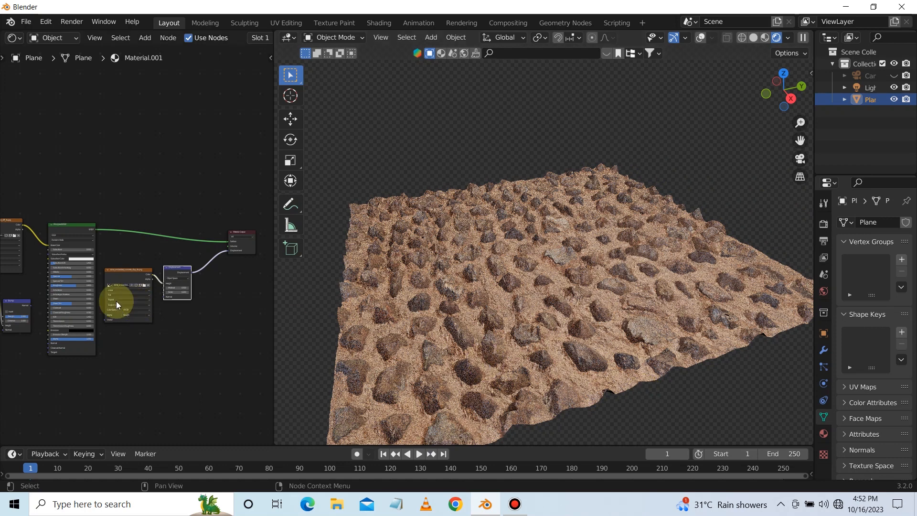
Set the Principled BSDF's Roughness to 0.5.
scroll(96, 301, up, 2)
scroll(102, 262, up, 1)
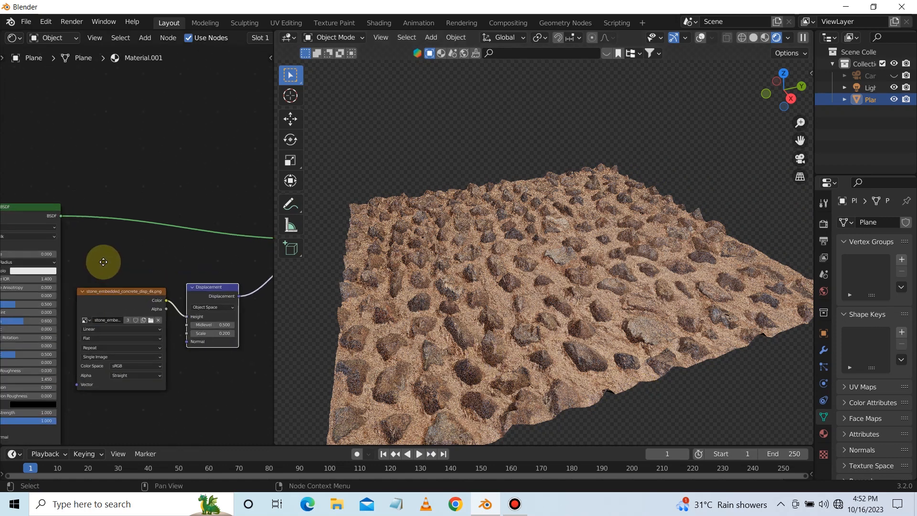
scroll(194, 247, up, 2)
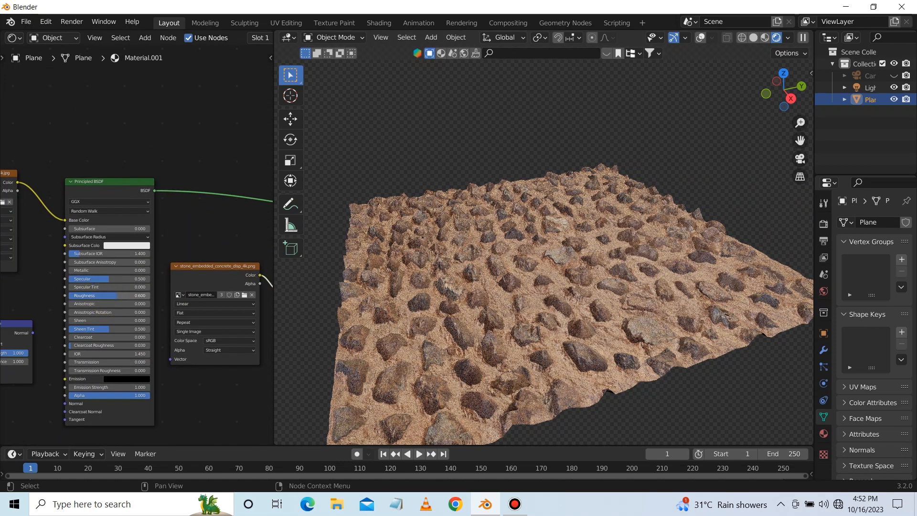
click(106, 296)
text(0.5)
key(Return)
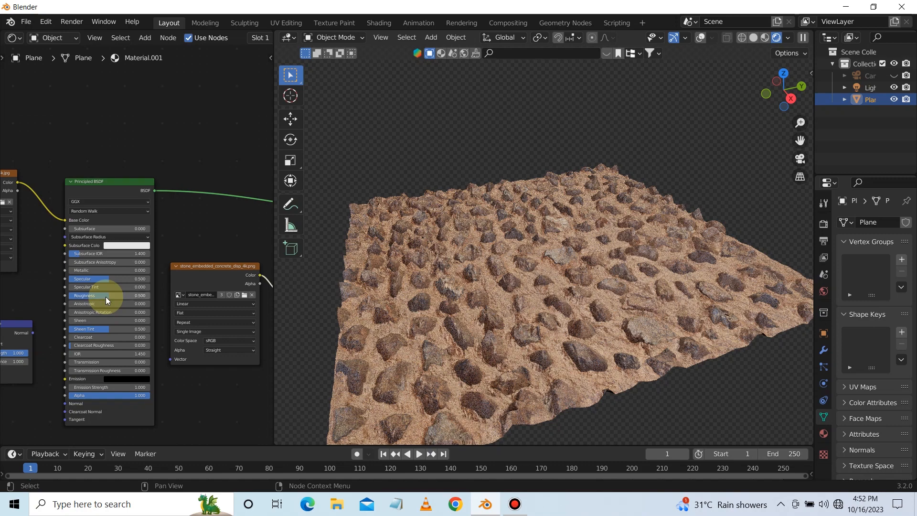
Deselect the plane and set the Principled BSDF's Roughness to 0.4.
click(349, 170)
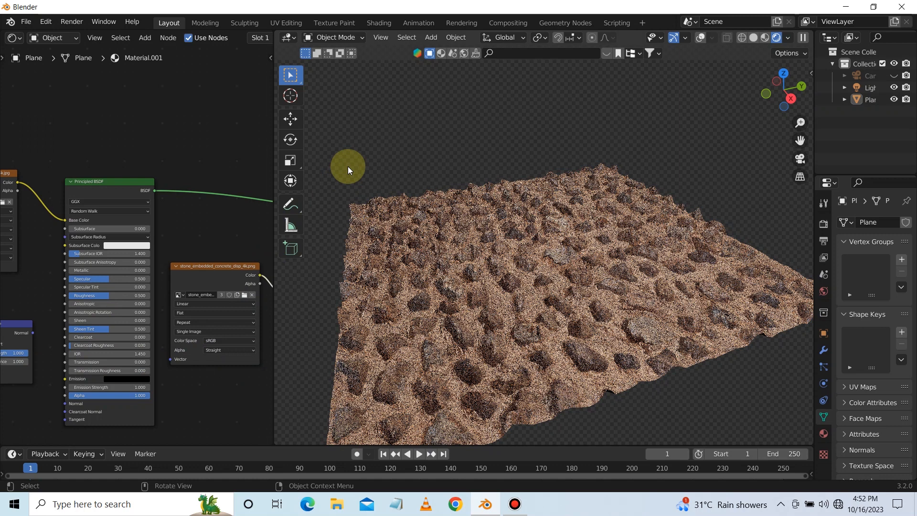
click(102, 297)
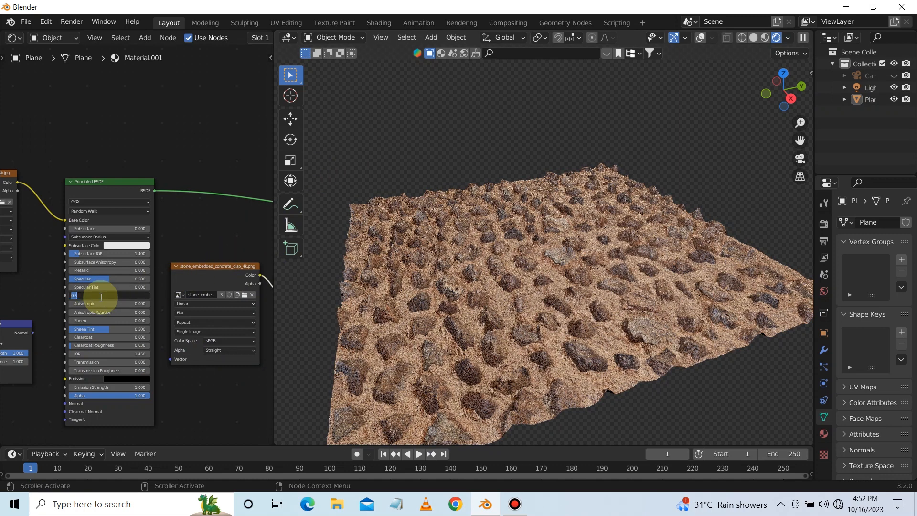
text(0.4)
key(Return)
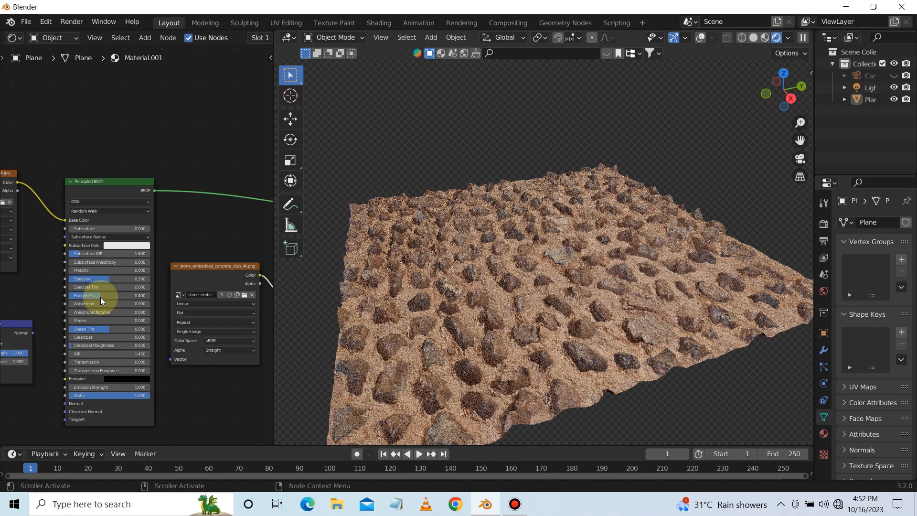